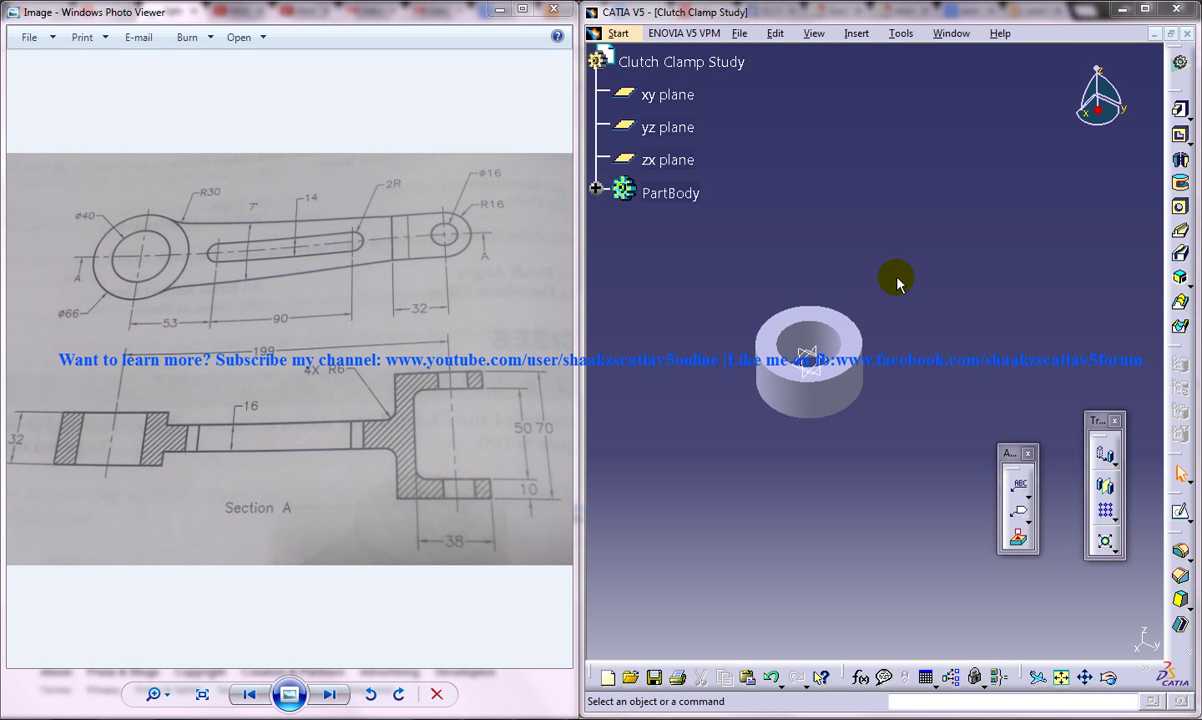
# Step: Examine the finished clamp model in Clutch Clamp Tutorial.CATPart and return to the Clutch Clamp Study part
pyautogui.click(955, 33)
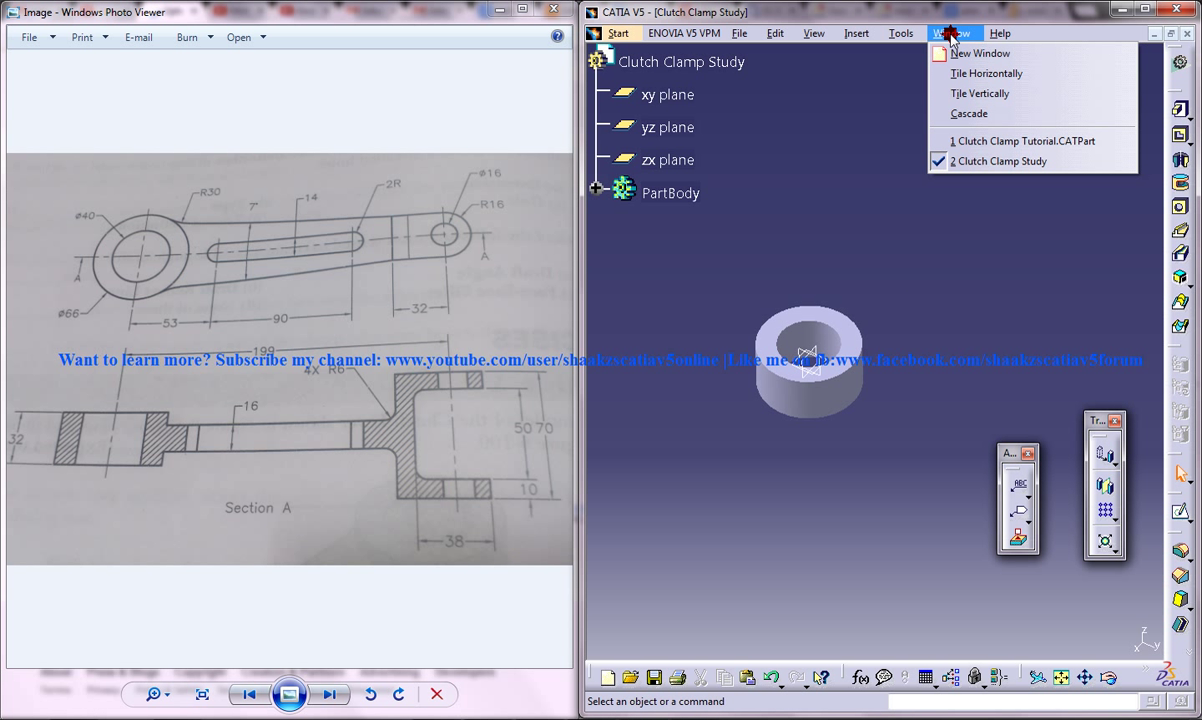
pyautogui.click(1004, 146)
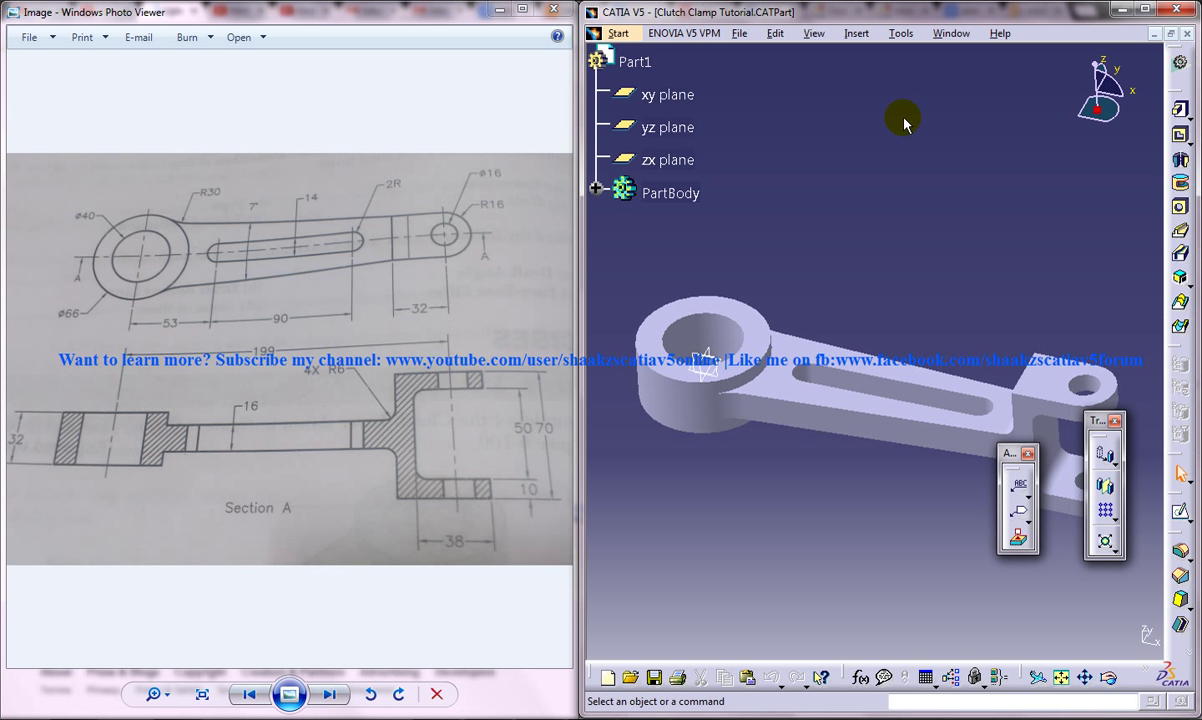
pyautogui.moveTo(957, 307); pyautogui.dragTo(990, 296, button='middle')
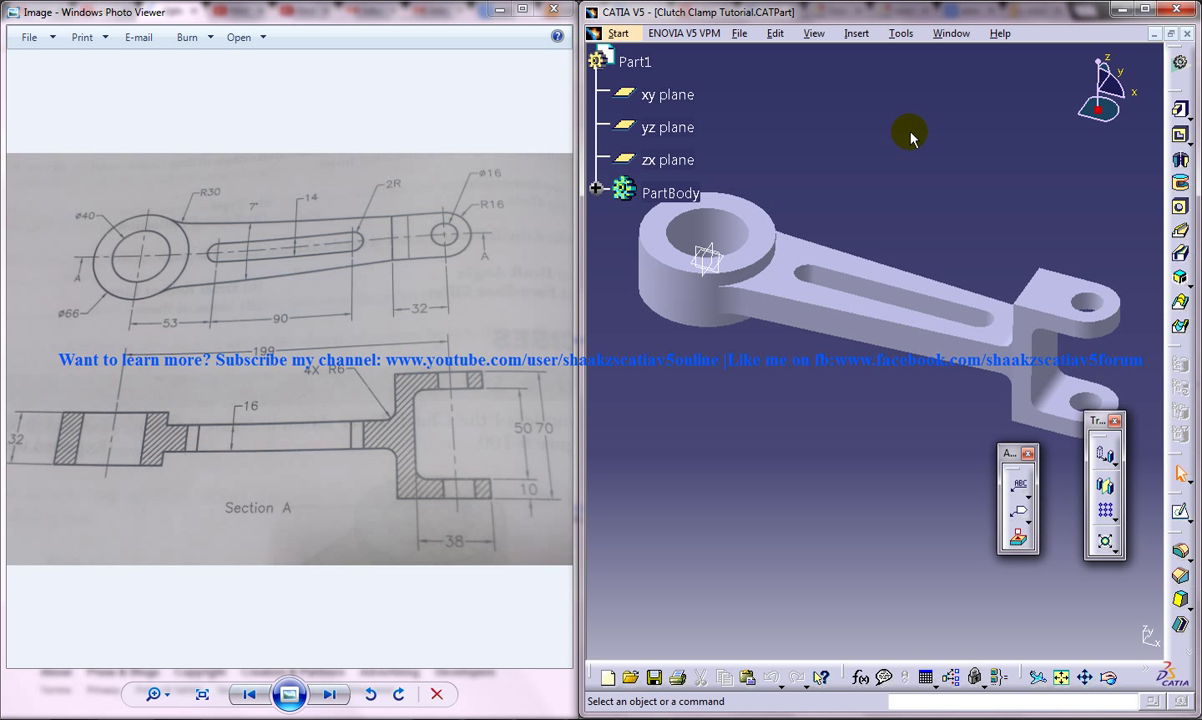
pyautogui.click(951, 35)
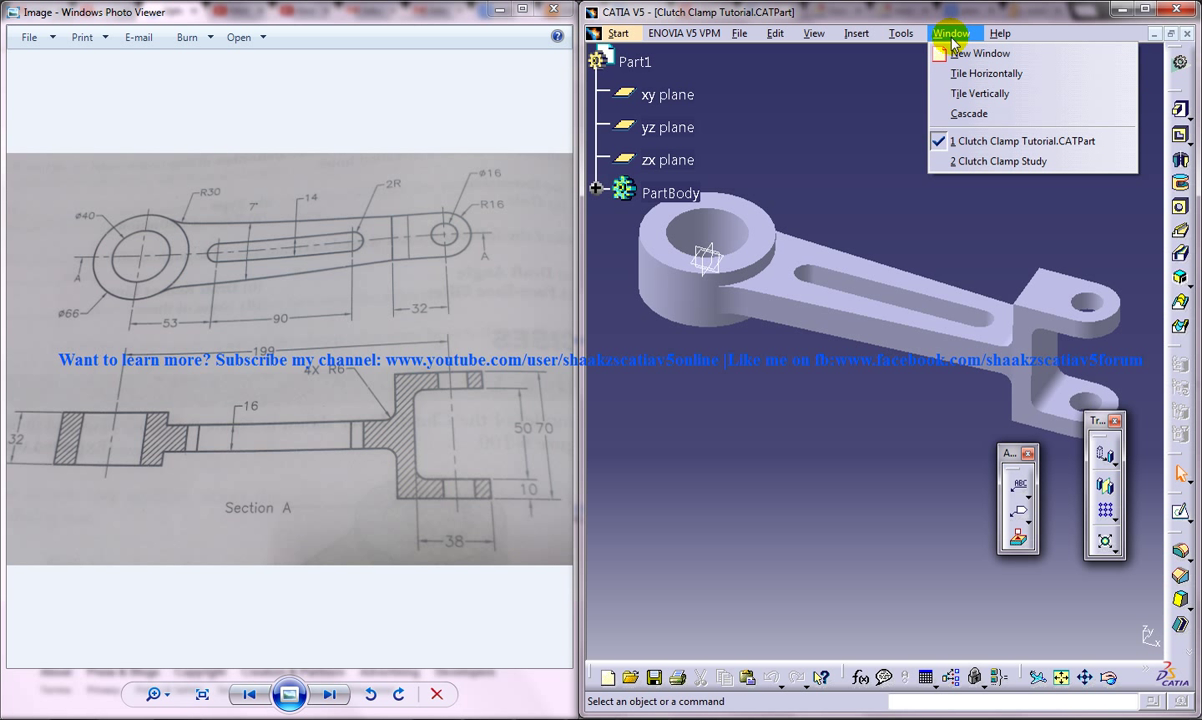
pyautogui.click(998, 162)
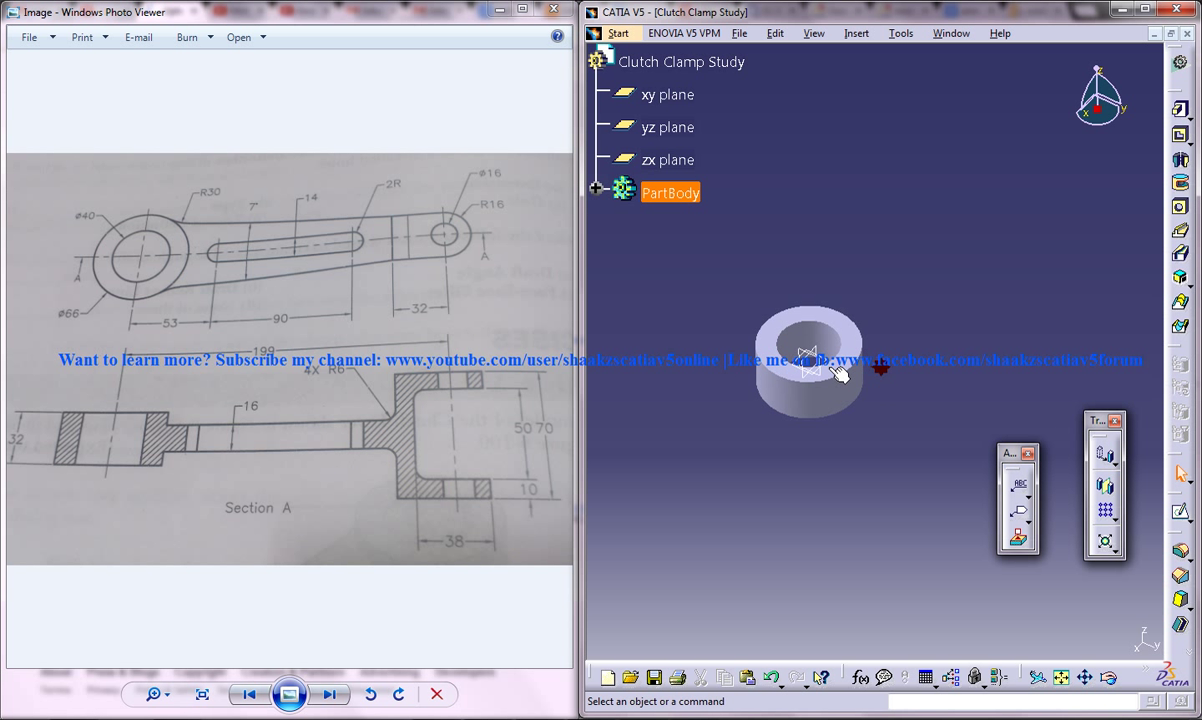
# Step: Start a new sketch on the xy plane of the Clutch Clamp Study part
pyautogui.moveTo(849, 384); pyautogui.dragTo(807, 358, button='middle')
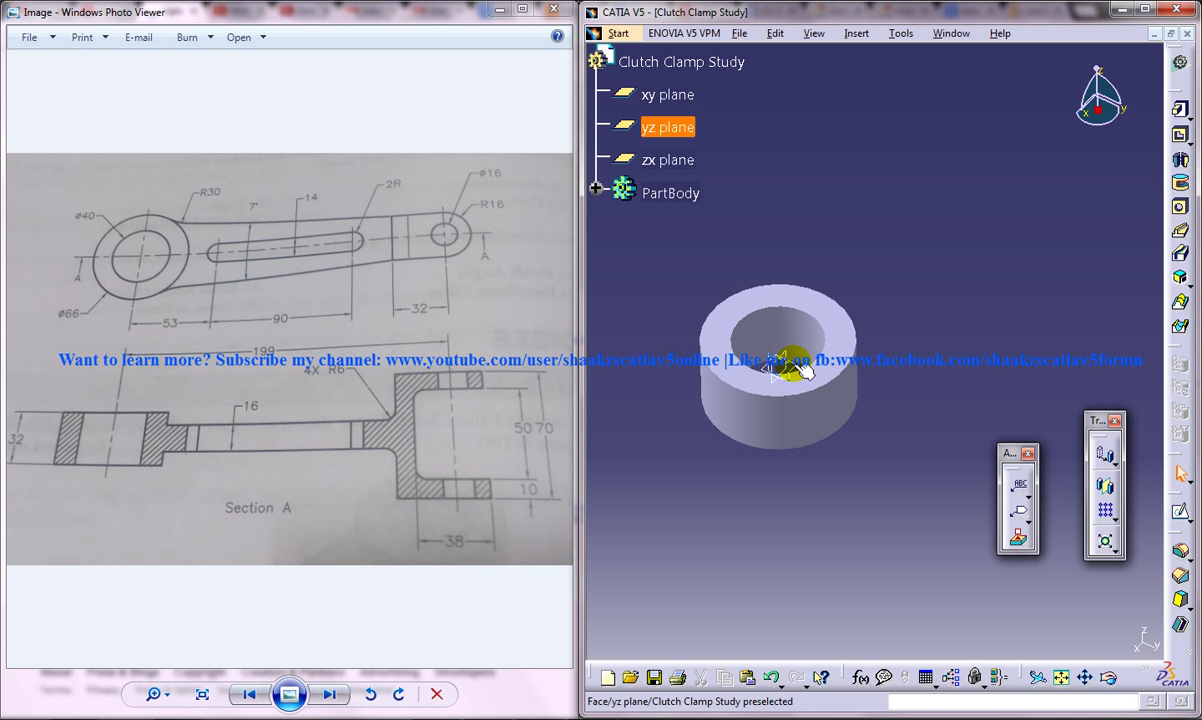
pyautogui.click(790, 368)
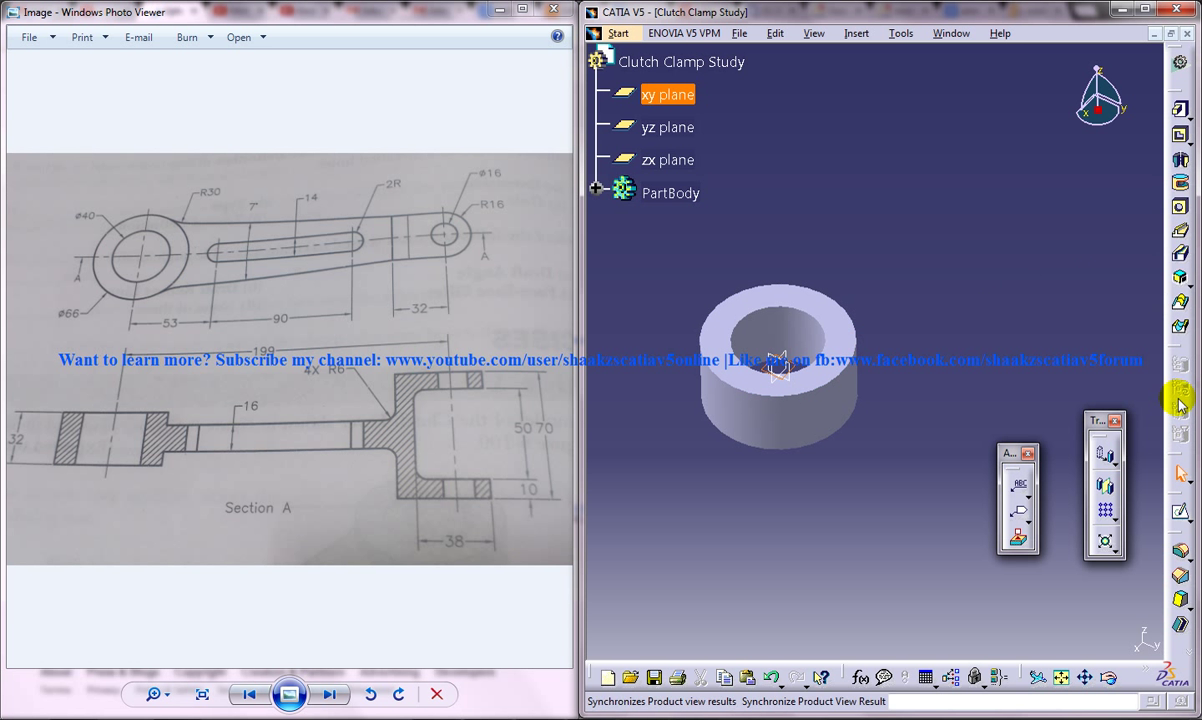
pyautogui.click(1181, 512)
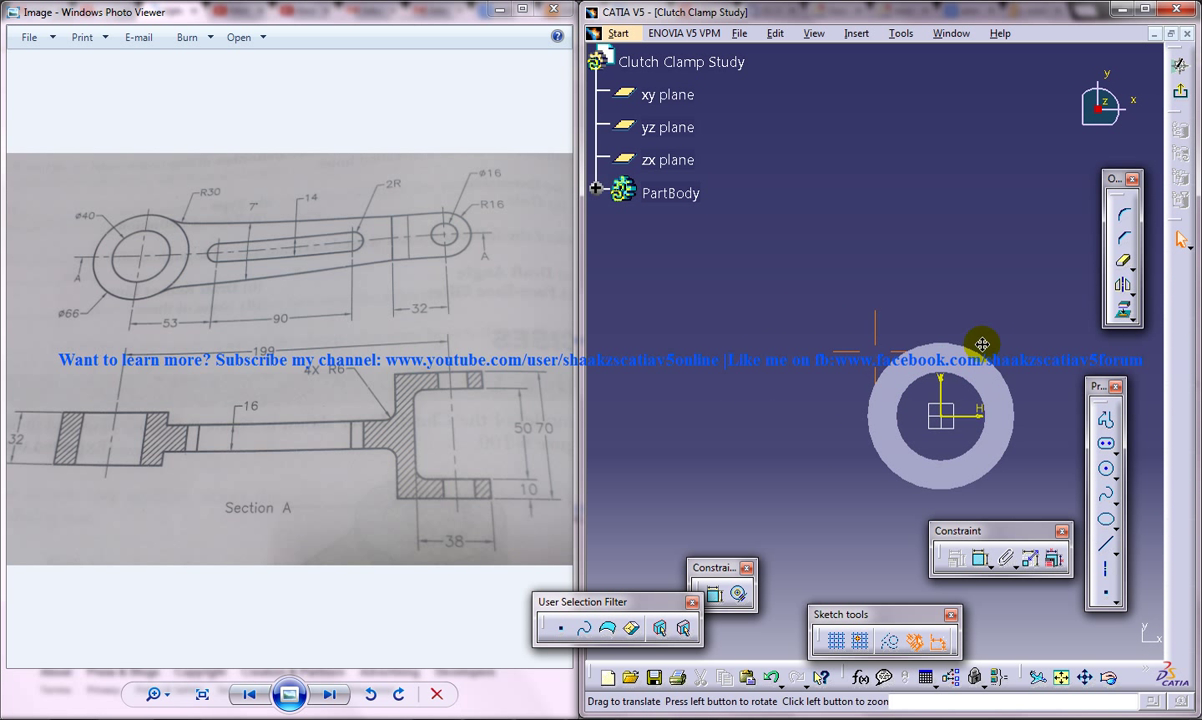
# Step: Sketch a line from the ring's upper area, sloping slightly down toward the fork end and ending about 137 mm from the origin
pyautogui.moveTo(982, 344)
pyautogui.mouseDown(button='middle')
pyautogui.moveTo(719, 250)
pyautogui.moveTo(840, 279)
pyautogui.moveTo(828, 287)
pyautogui.mouseUp(button='middle')
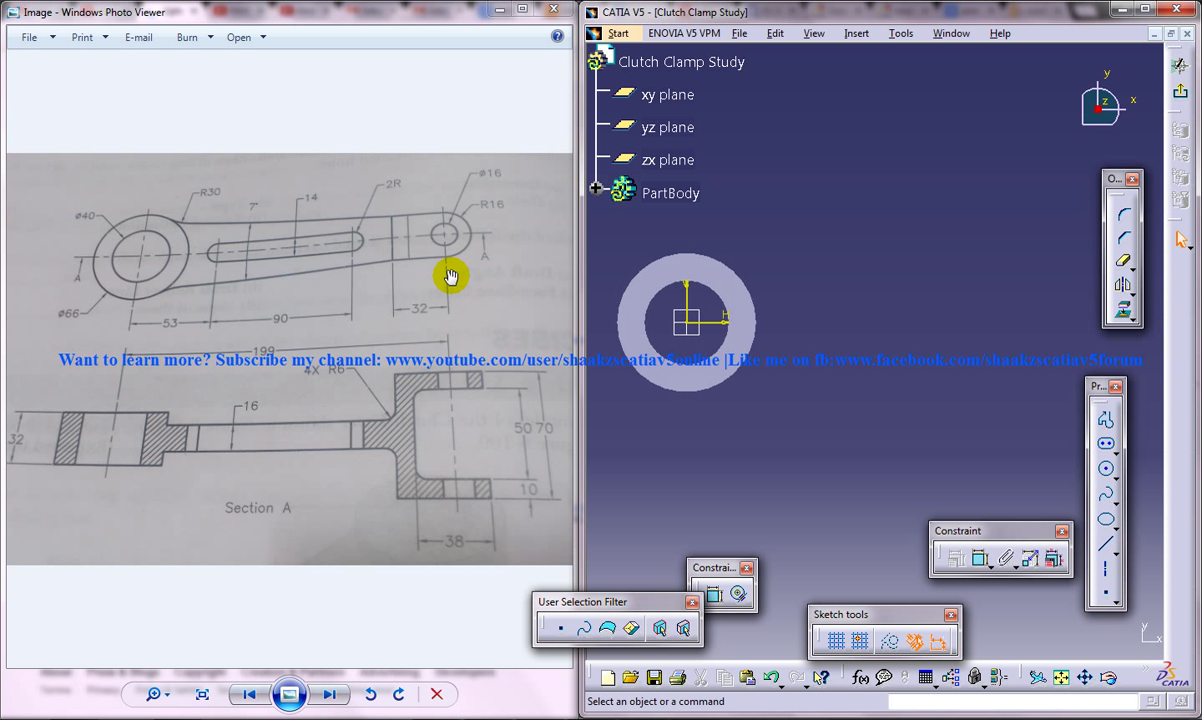
pyautogui.click(1106, 424)
pyautogui.click(711, 266)
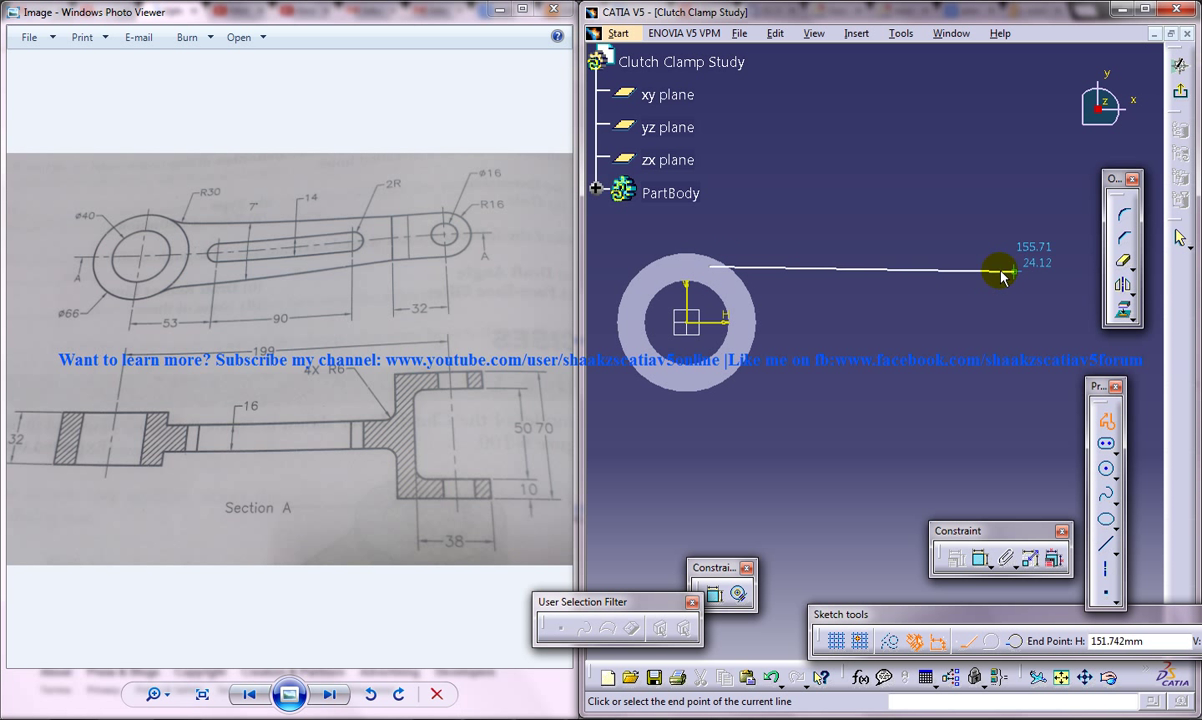
pyautogui.click(975, 278)
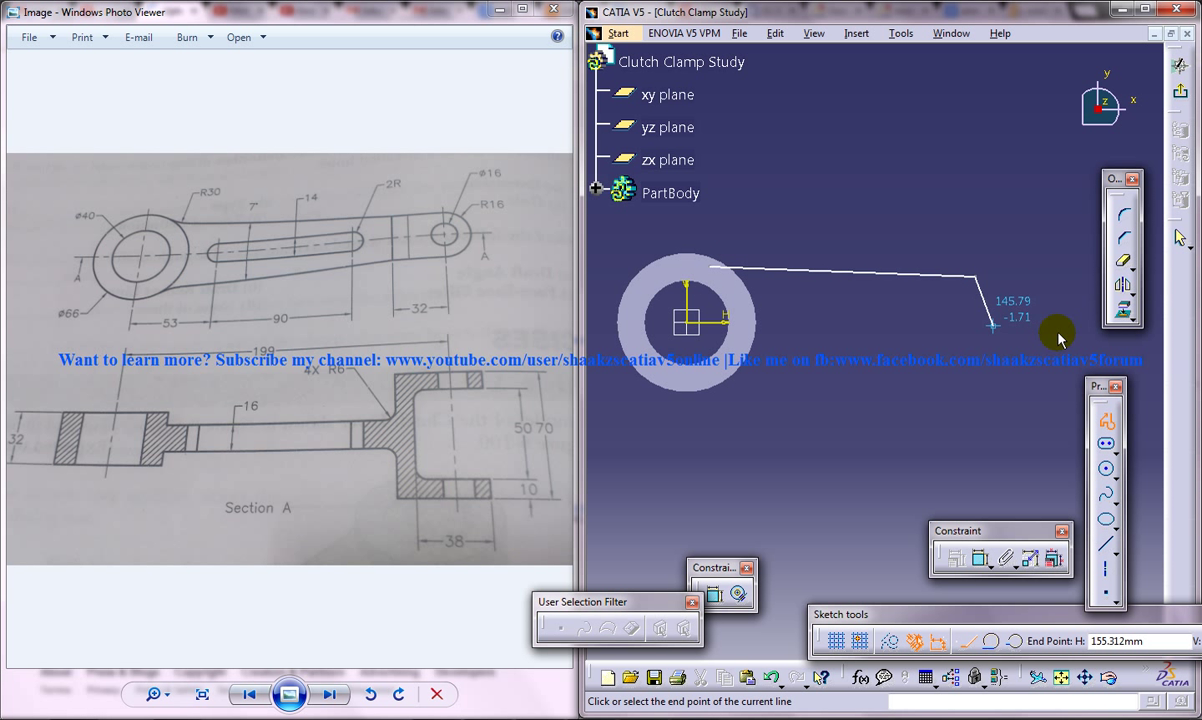
pyautogui.press('Escape')
# Step: Mirror the sloped line about the horizontal sketch axis
pyautogui.click(915, 274)
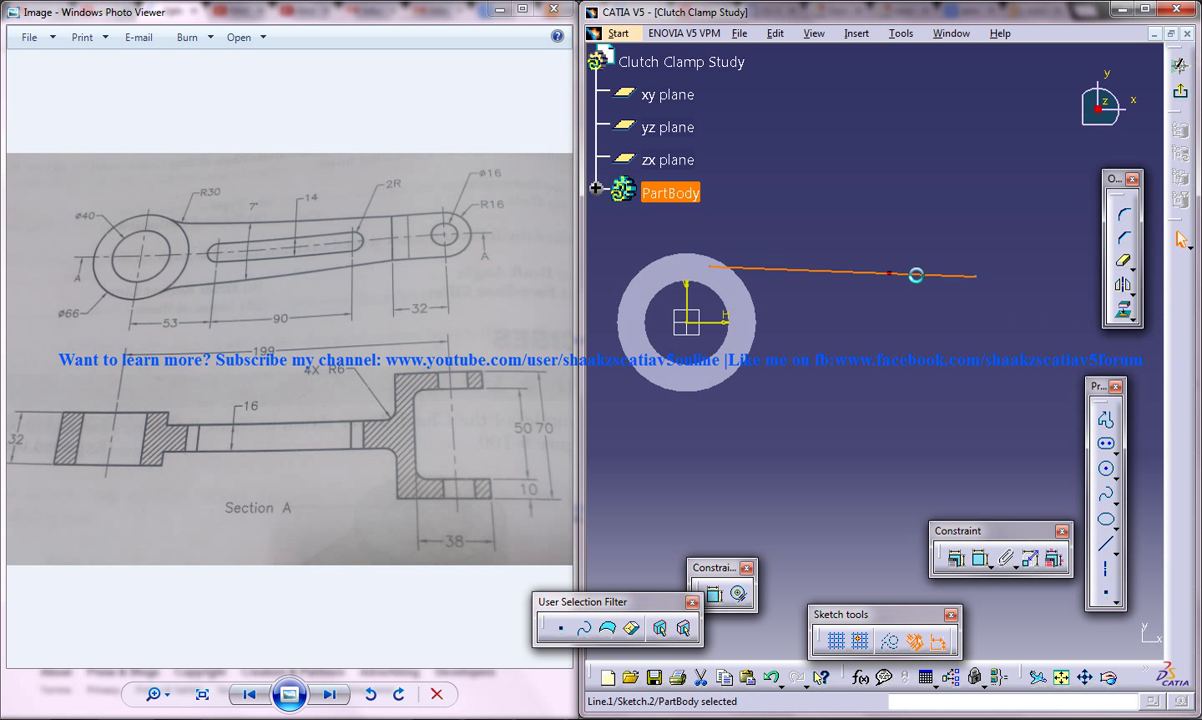
pyautogui.click(1123, 285)
pyautogui.click(718, 331)
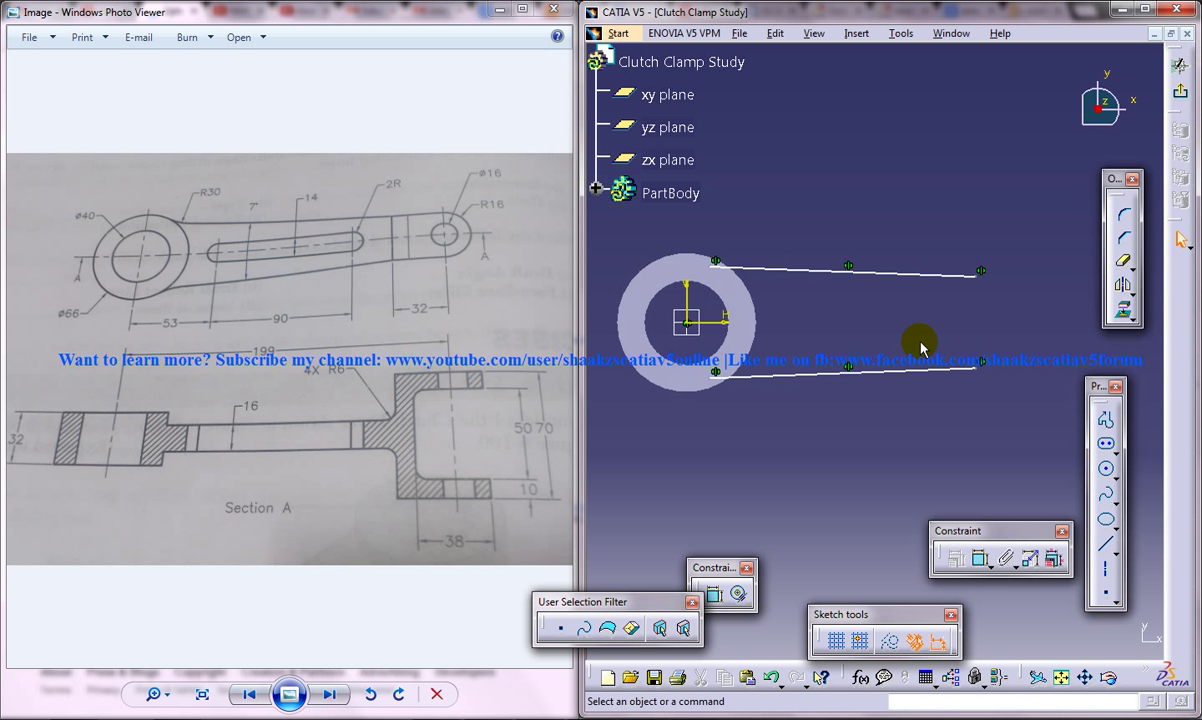
# Step: Project the ring's outer circular edge into the sketch
pyautogui.moveTo(864, 320)
pyautogui.mouseDown(button='middle')
pyautogui.moveTo(816, 315)
pyautogui.moveTo(872, 327)
pyautogui.mouseUp(button='middle')
pyautogui.click(1123, 311)
pyautogui.click(708, 260)
# Step: Join the outer ends of the two sloped lines with a vertical line
pyautogui.click(1105, 418)
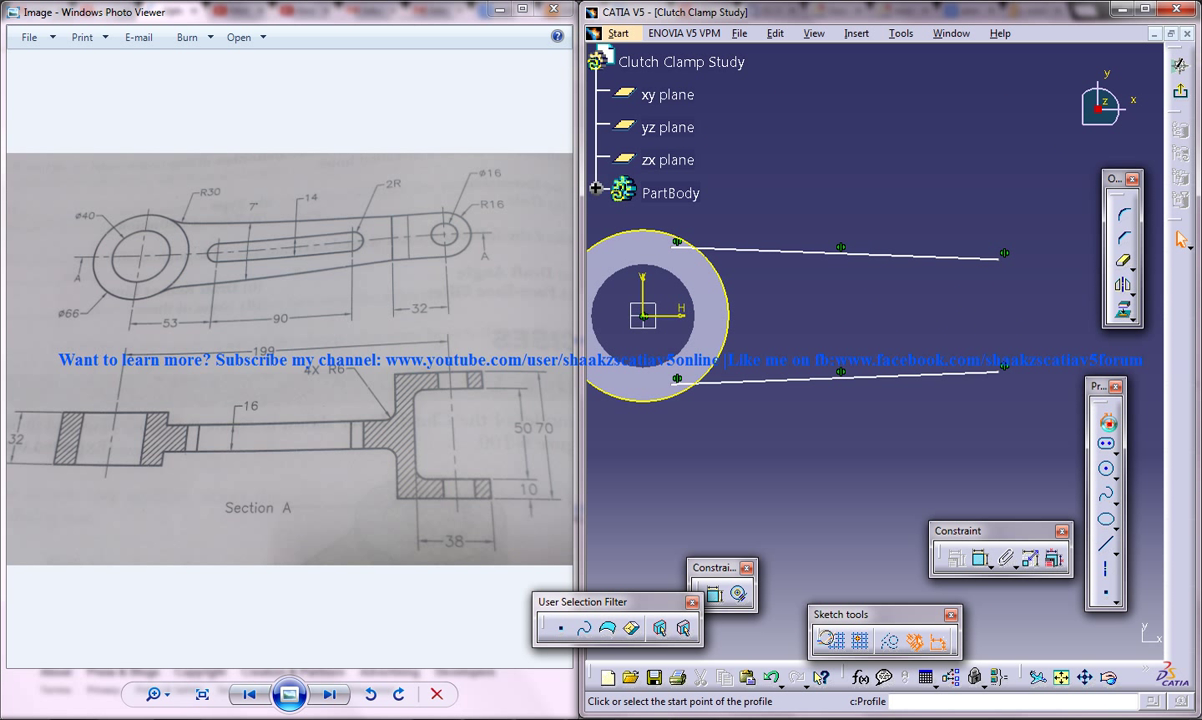
pyautogui.click(995, 264)
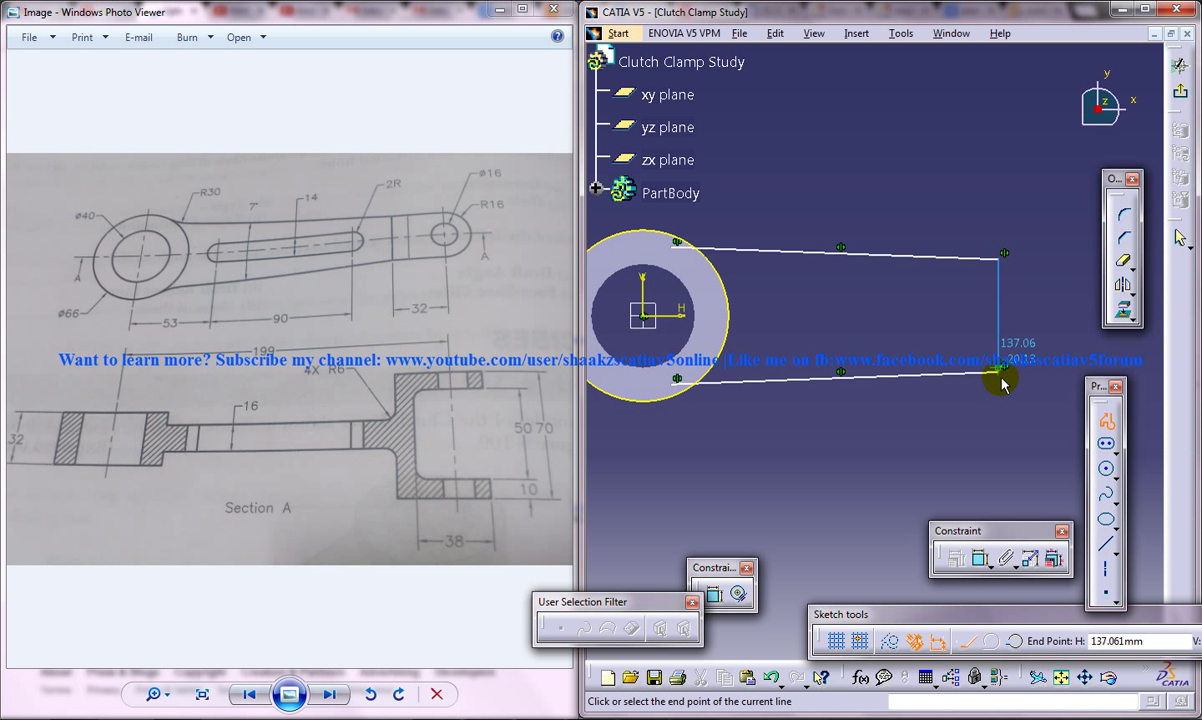
pyautogui.click(1001, 368)
pyautogui.moveTo(894, 292); pyautogui.dragTo(893, 319, button='middle')
pyautogui.press('Escape')
# Step: Quick-trim the ends of both sloped lines that extend inside the ring's outer circle
pyautogui.click(800, 245)
pyautogui.moveTo(800, 250); pyautogui.dragTo(798, 218, button='middle')
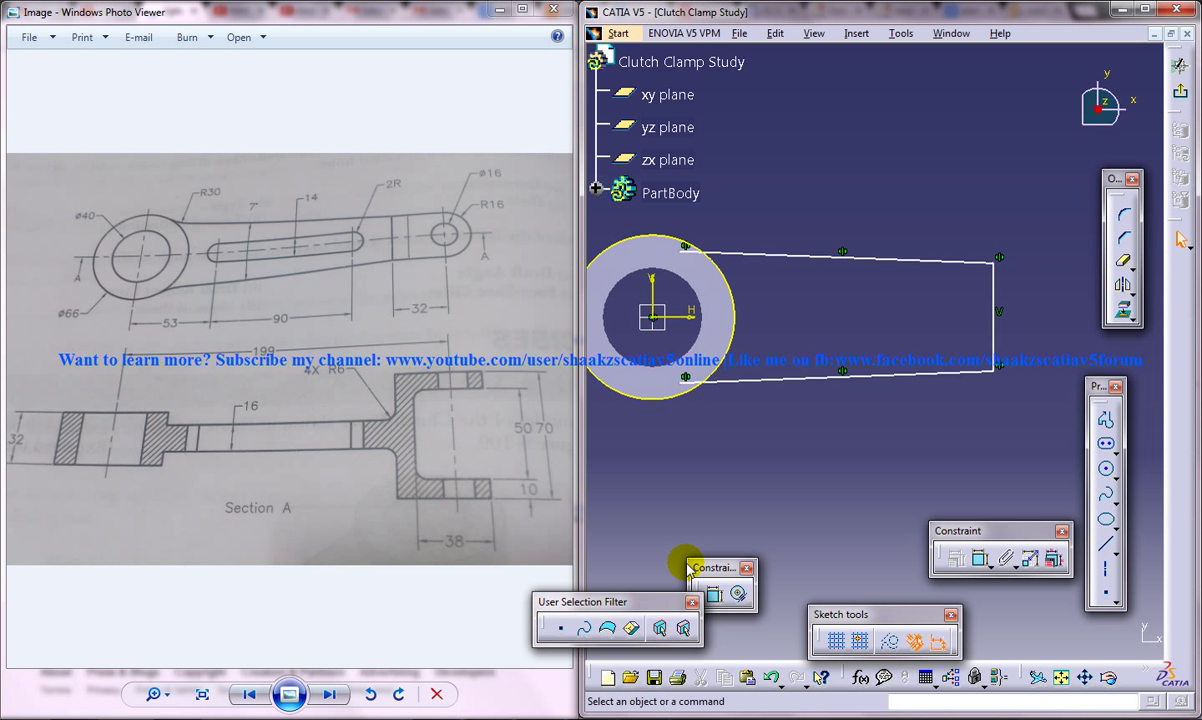
pyautogui.moveTo(660, 603); pyautogui.dragTo(858, 538)
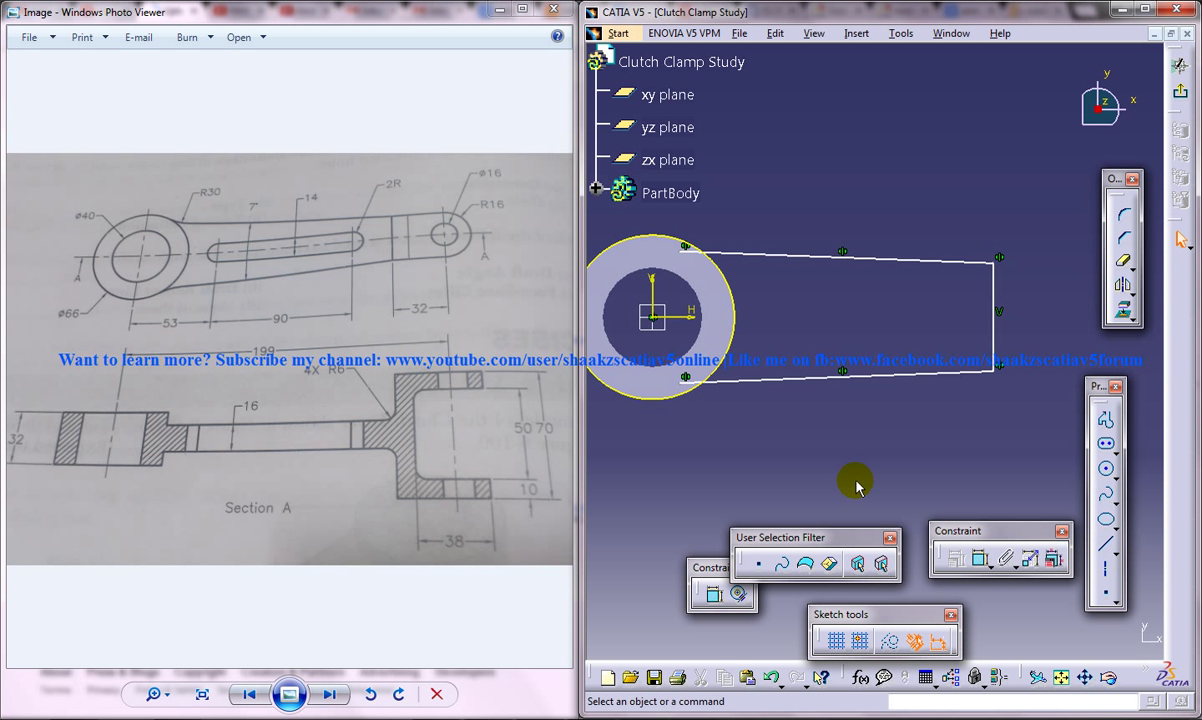
pyautogui.moveTo(754, 284); pyautogui.dragTo(823, 272, button='middle')
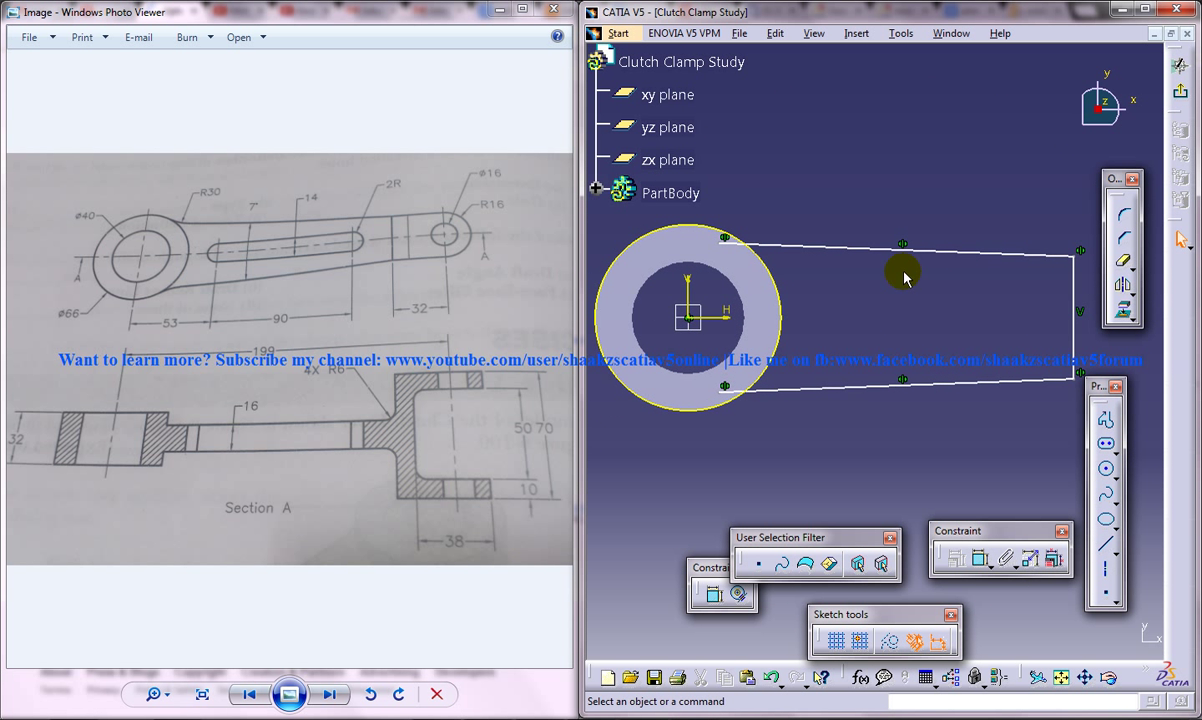
pyautogui.click(1120, 265)
pyautogui.click(727, 243)
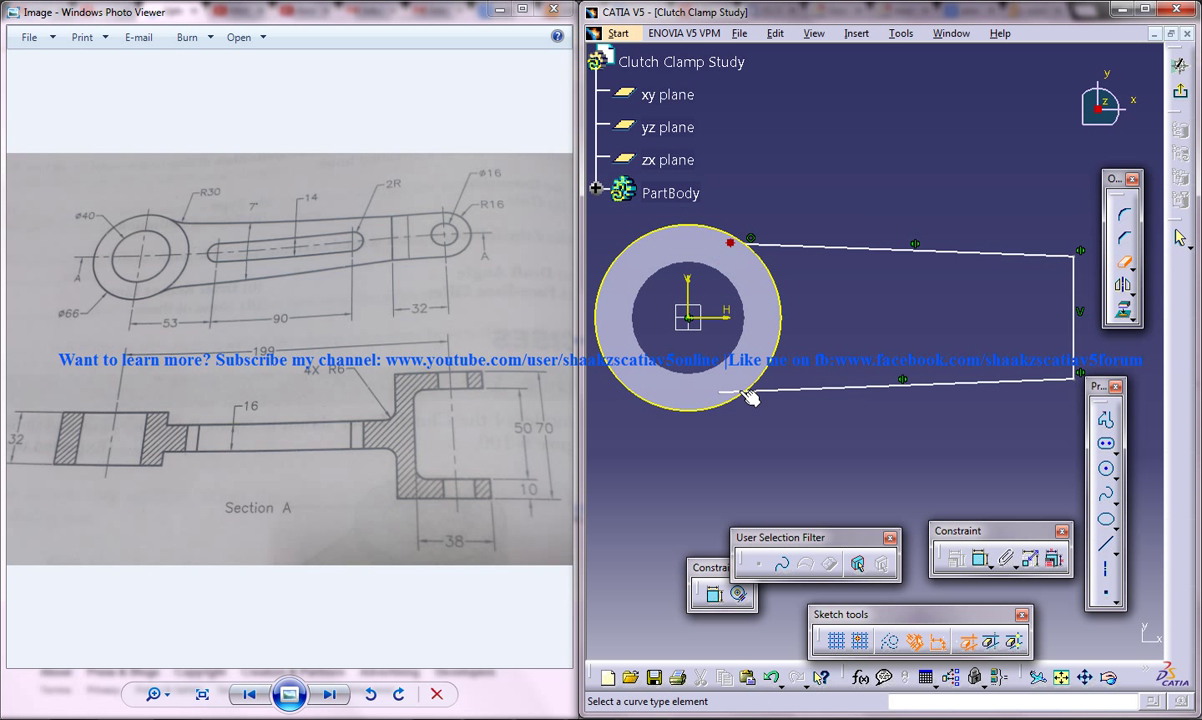
pyautogui.click(735, 389)
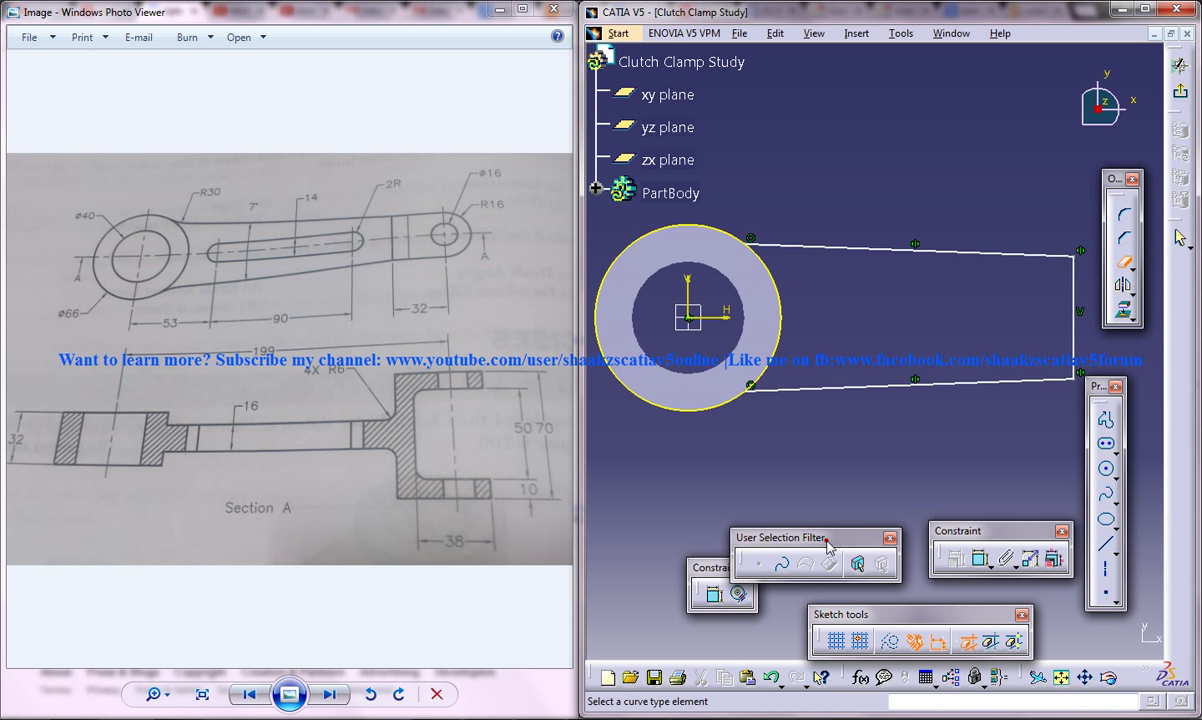
pyautogui.moveTo(857, 541); pyautogui.dragTo(893, 536)
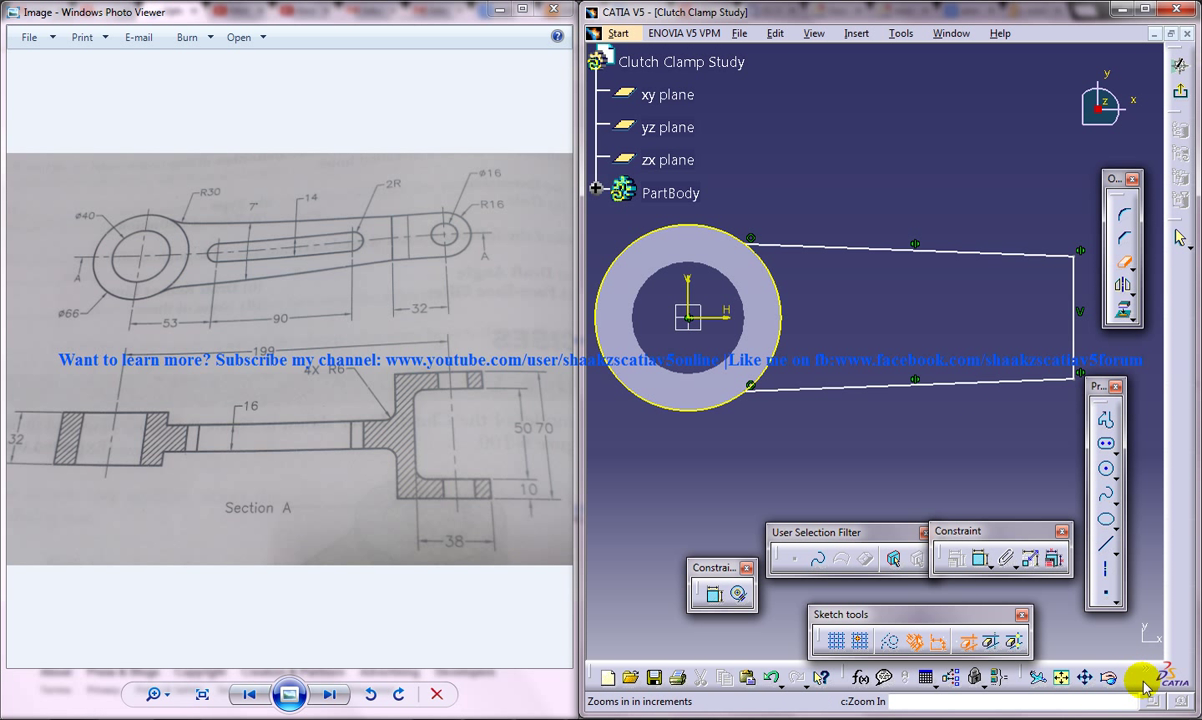
pyautogui.rightClick(1105, 598)
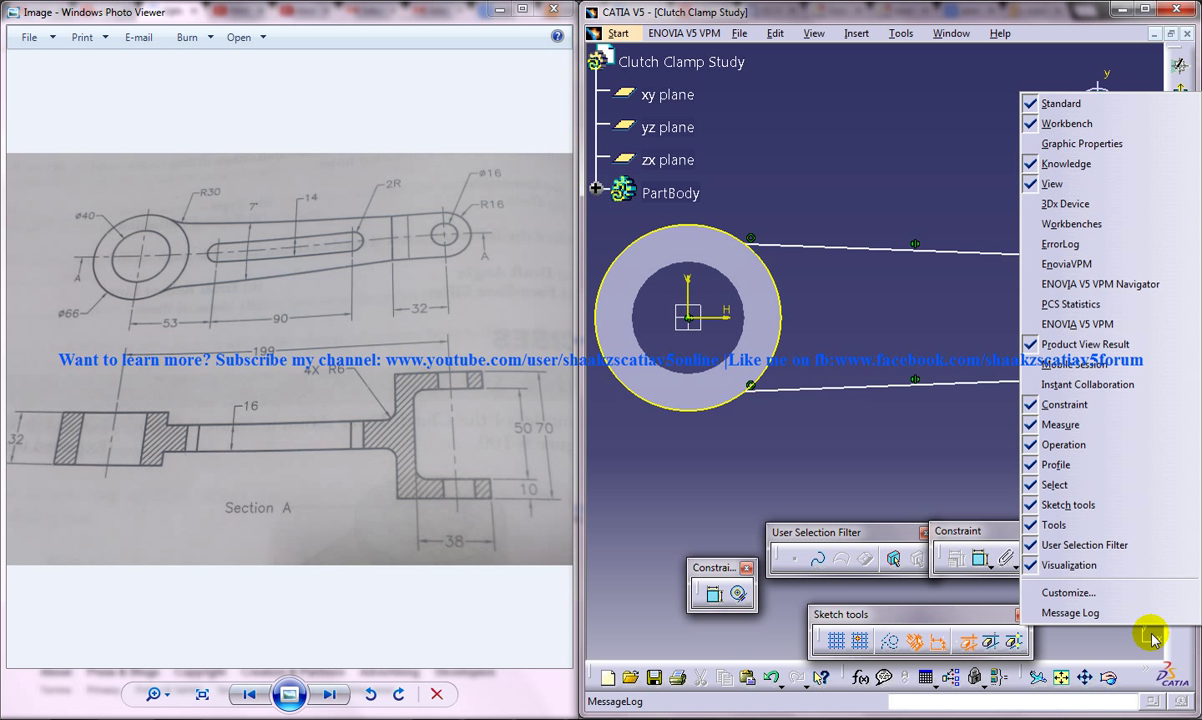
pyautogui.click(1178, 656)
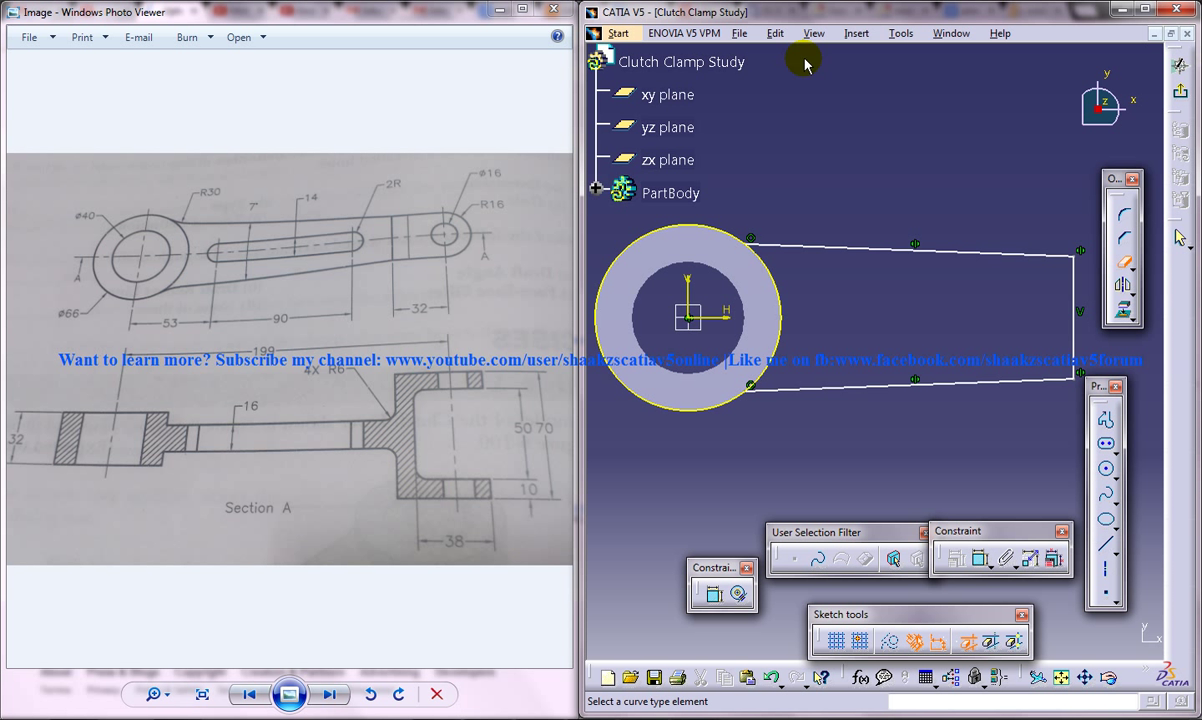
# Step: Add a corner between the ring's projected outer circle and the upper sloped line, with a radius of about 166 mm
pyautogui.click(855, 33)
pyautogui.moveTo(935, 113)
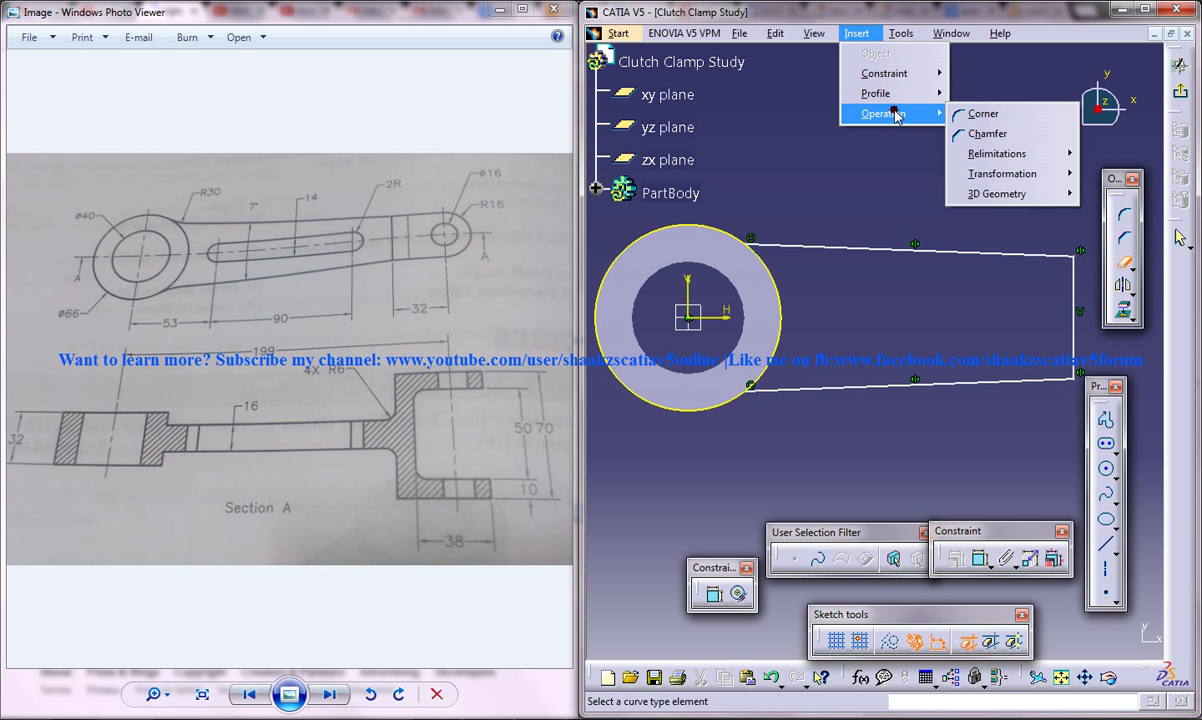
pyautogui.click(985, 116)
pyautogui.click(740, 237)
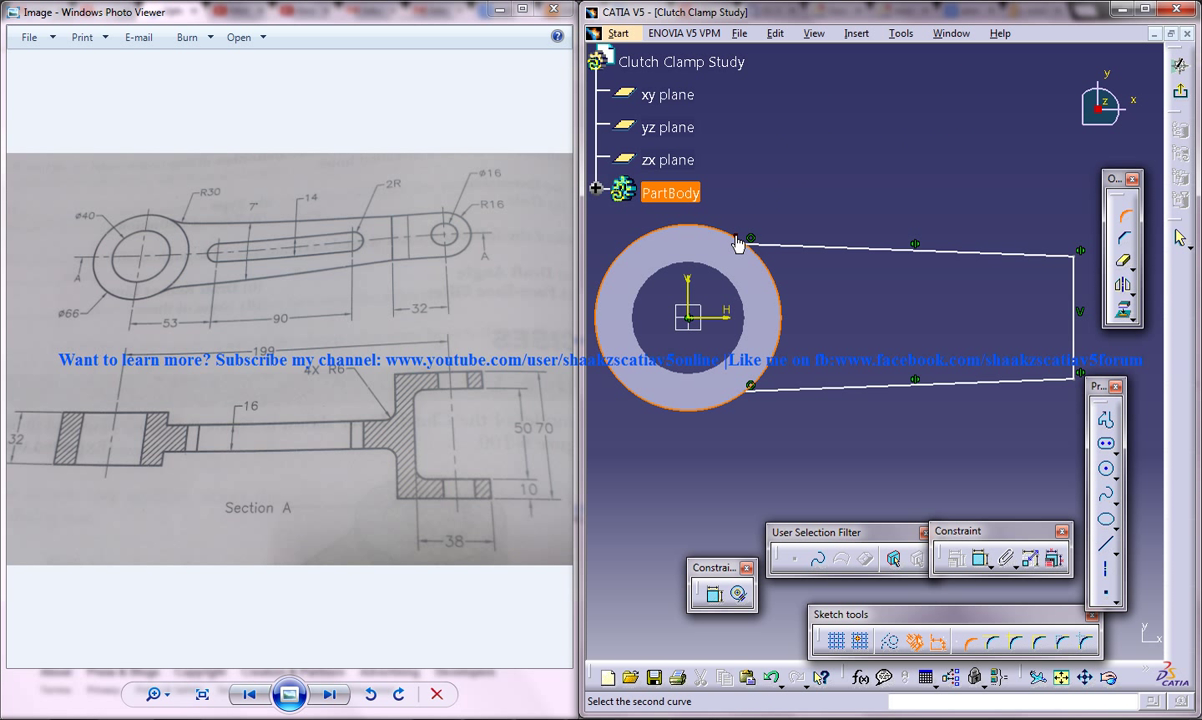
pyautogui.click(770, 242)
pyautogui.click(772, 236)
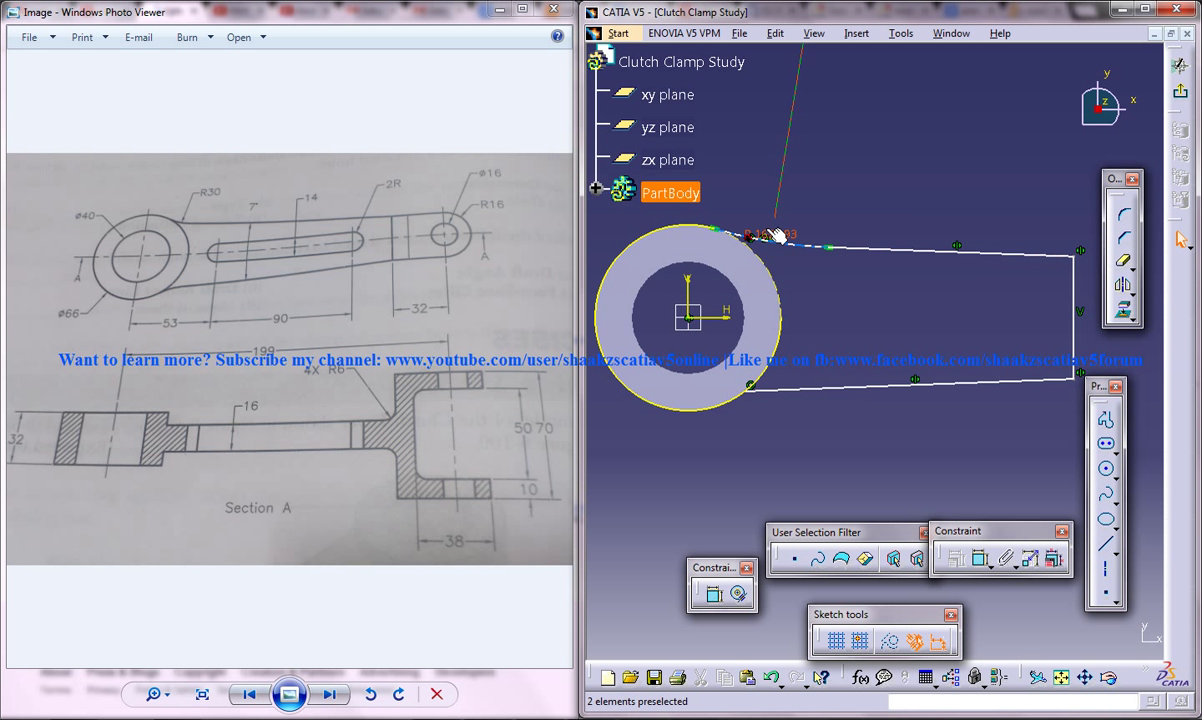
pyautogui.moveTo(810, 230); pyautogui.dragTo(803, 200, button='middle')
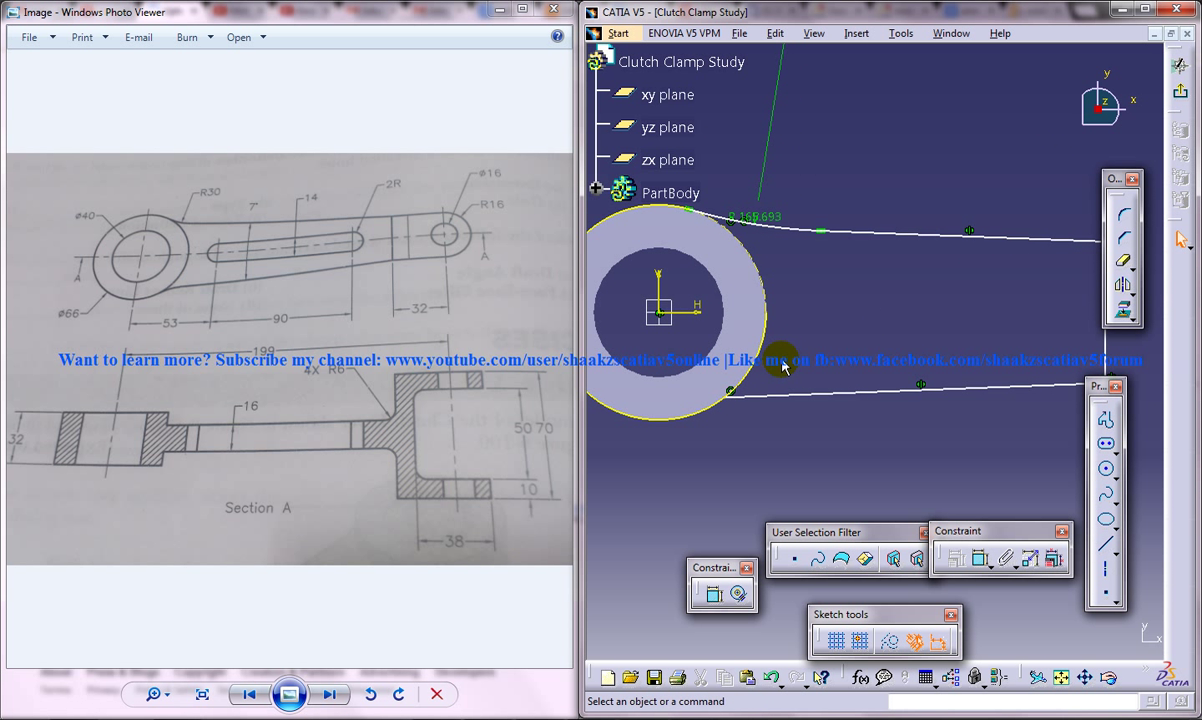
# Step: Add a corner blending the ring's projected outer circle into the lower sloped line
pyautogui.click(858, 33)
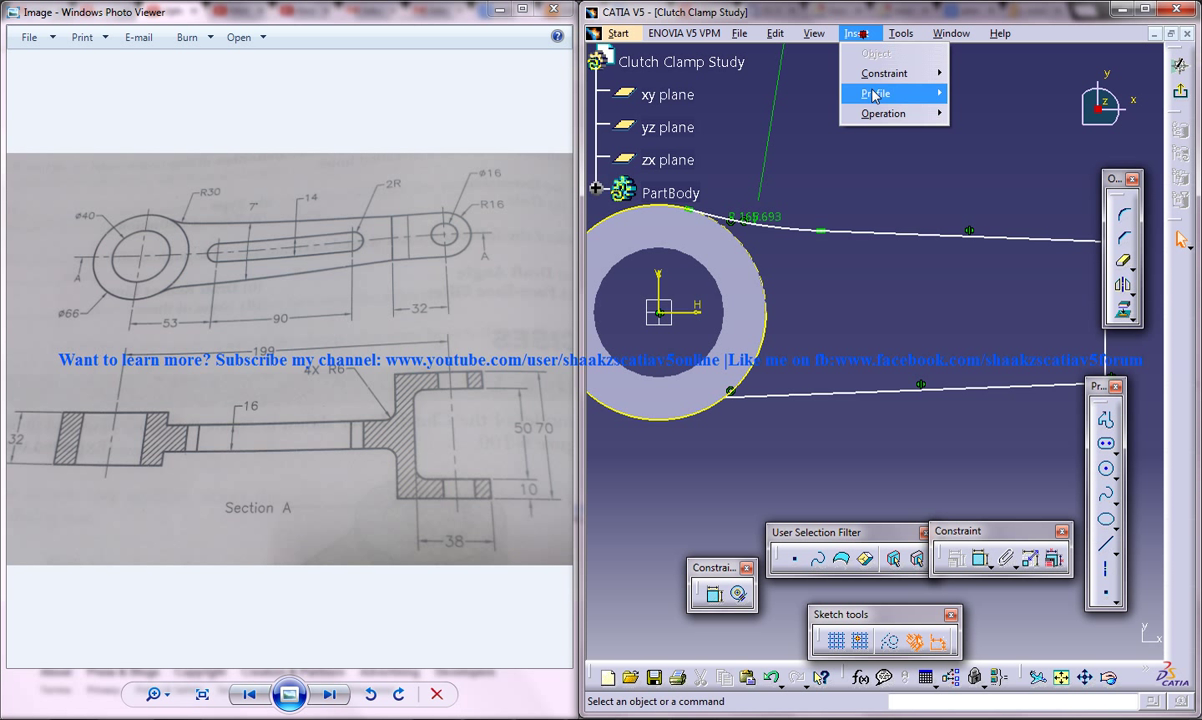
pyautogui.moveTo(877, 113)
pyautogui.click(985, 113)
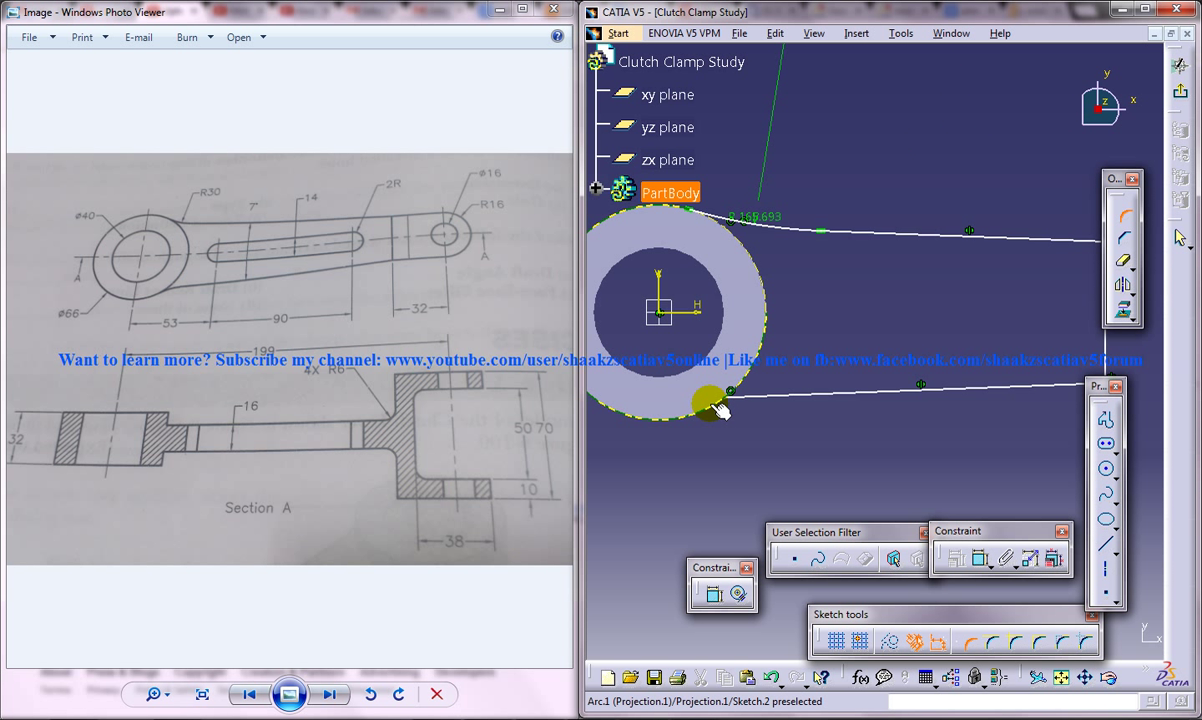
pyautogui.click(717, 408)
pyautogui.click(739, 397)
pyautogui.click(732, 401)
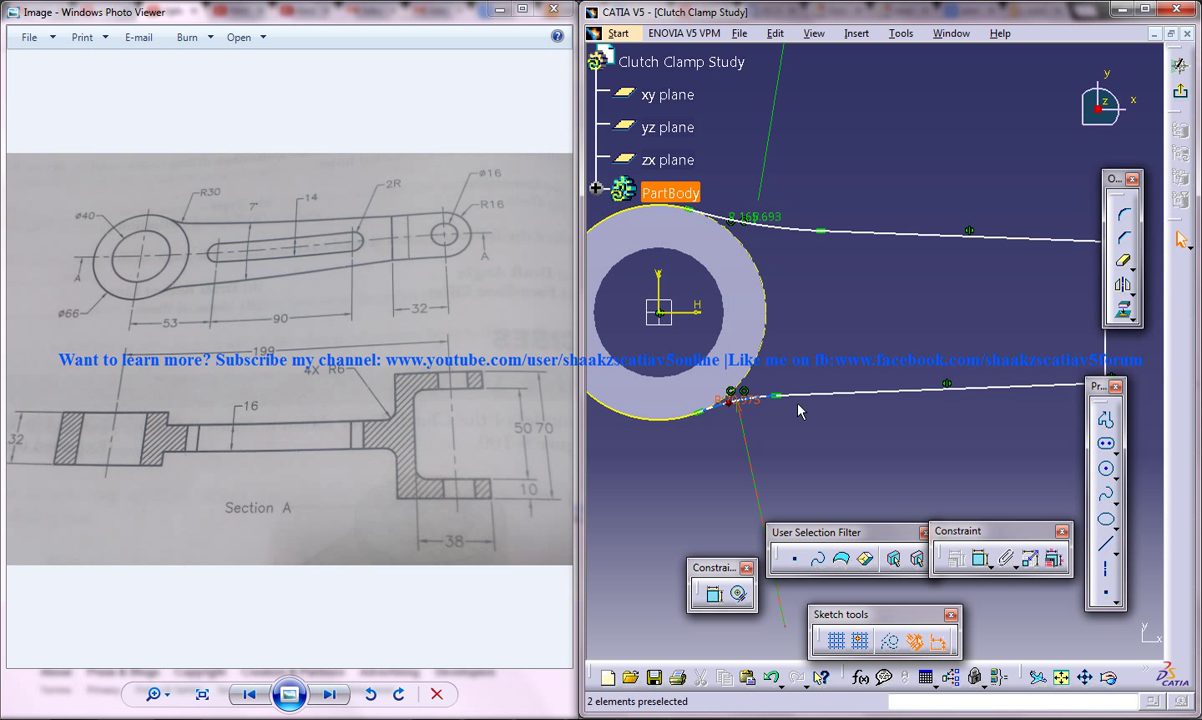
pyautogui.middleClick(803, 335)
pyautogui.moveTo(803, 335)
pyautogui.mouseDown(button='middle')
pyautogui.moveTo(802, 319)
pyautogui.moveTo(804, 336)
pyautogui.mouseUp(button='middle')
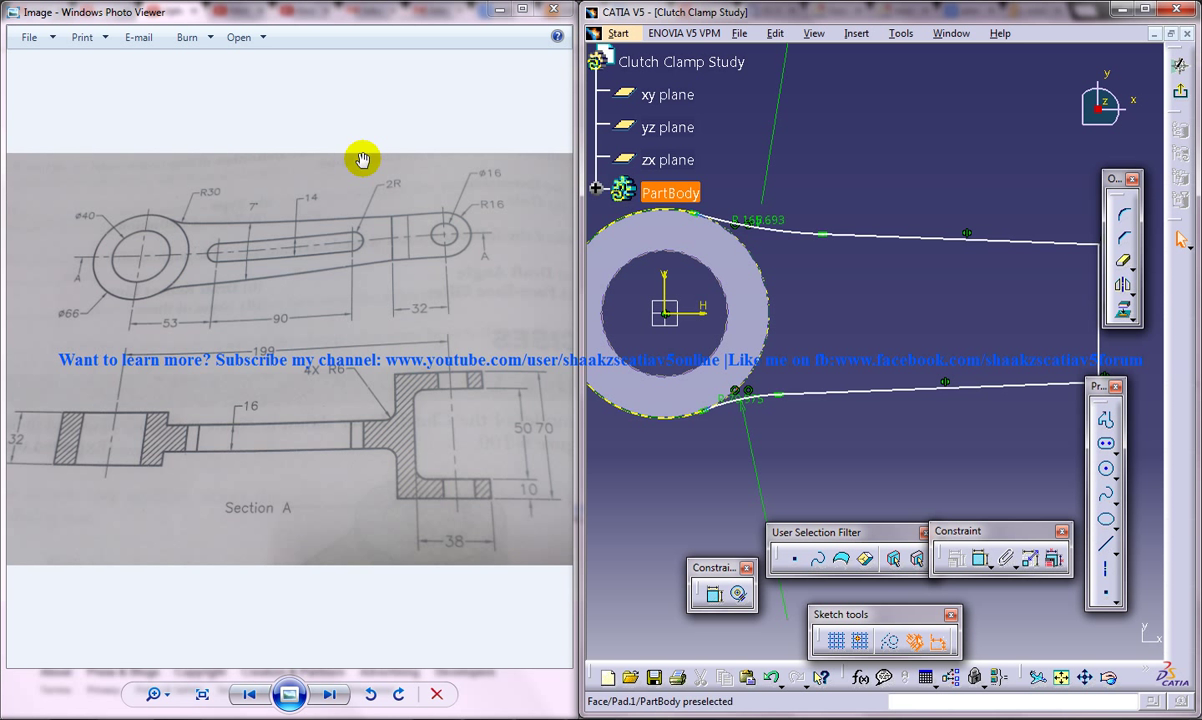
# Step: Try to set the radius of the upper corner arc to 30 mm
pyautogui.click(980, 558)
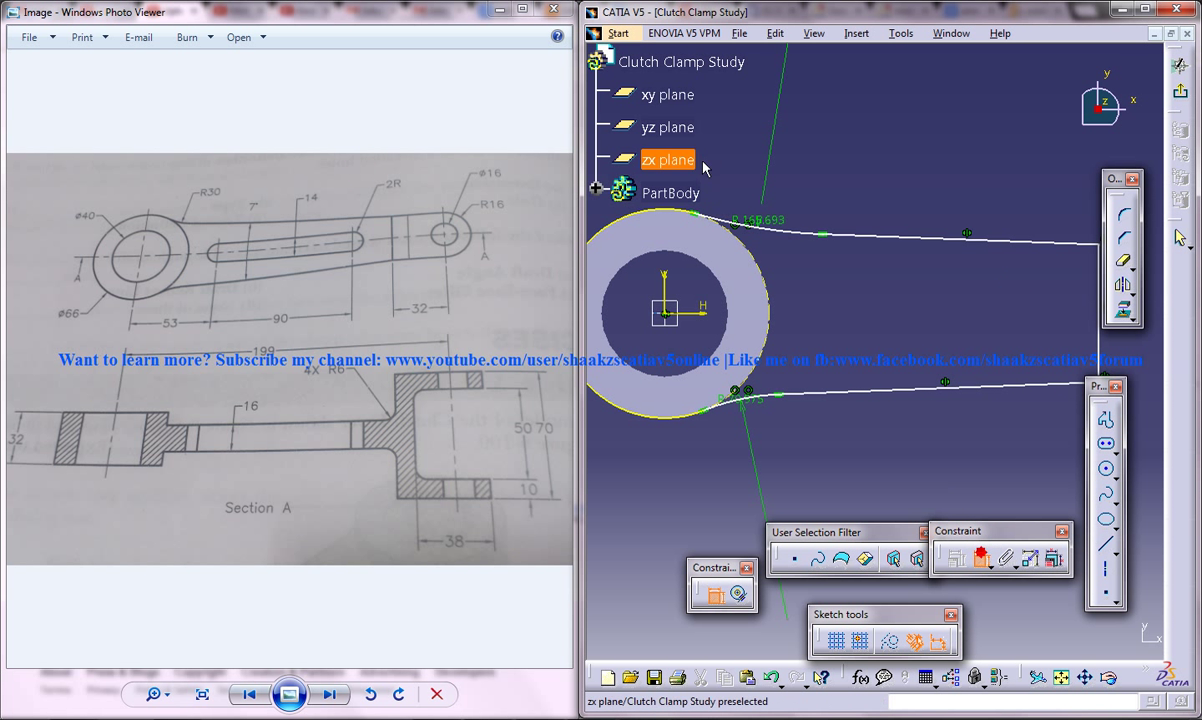
pyautogui.doubleClick(772, 221)
pyautogui.write('30mm')
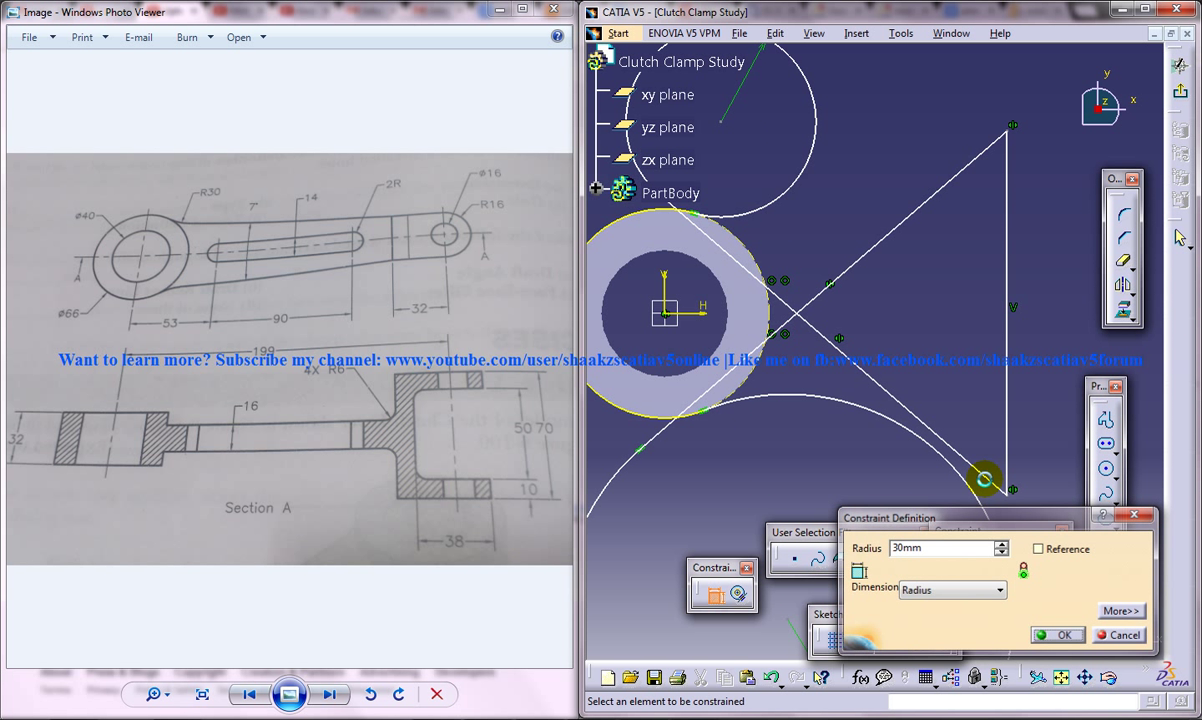
pyautogui.press('Return')
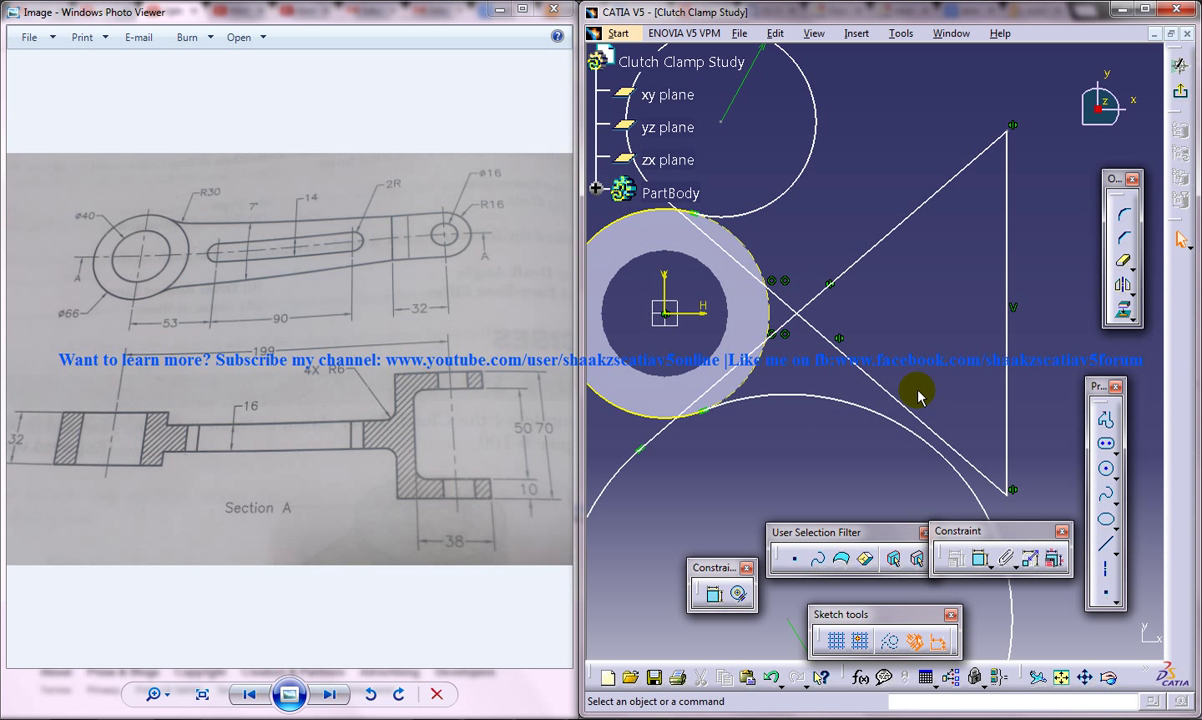
# Step: Undo the last radius change on the upper corner arc
pyautogui.hotkey('ctrl', 'z')
pyautogui.moveTo(880, 325); pyautogui.dragTo(874, 262, button='middle')
pyautogui.moveTo(815, 362); pyautogui.dragTo(891, 544, button='middle')
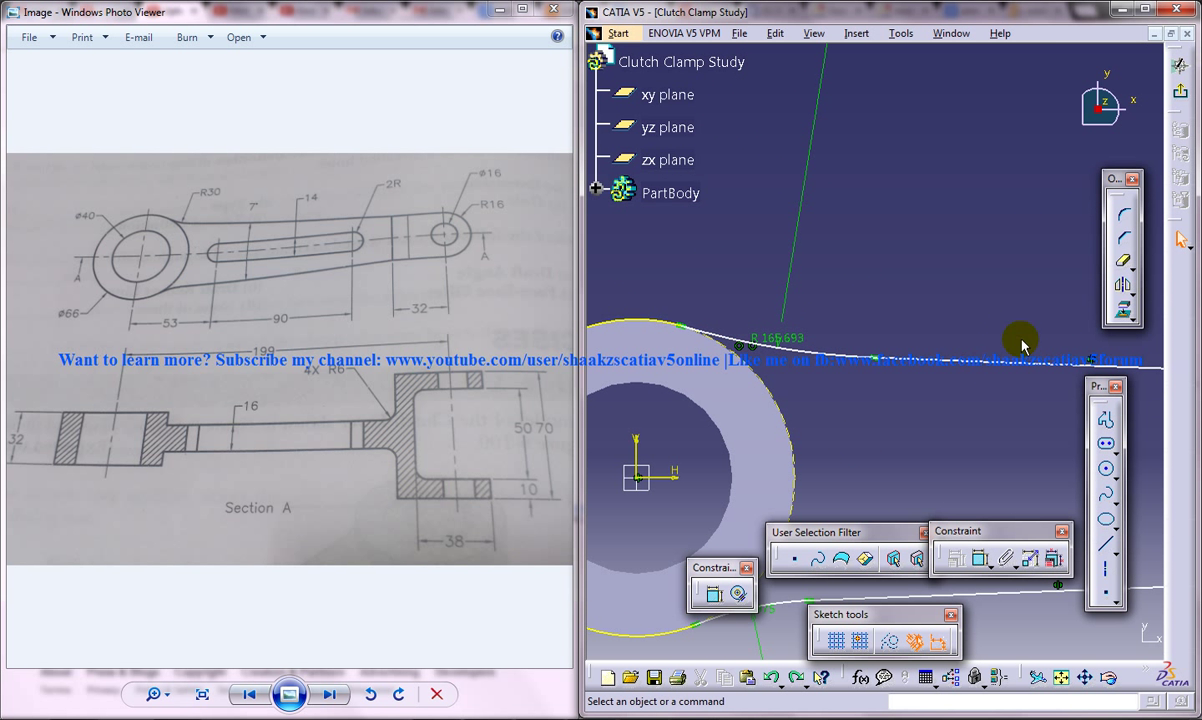
# Step: Try to reshape the tapered profile by moving the end point of the upper corner arc
pyautogui.moveTo(910, 375)
pyautogui.mouseDown(button='middle')
pyautogui.moveTo(918, 400)
pyautogui.moveTo(891, 325)
pyautogui.moveTo(950, 276)
pyautogui.moveTo(922, 305)
pyautogui.mouseUp(button='middle')
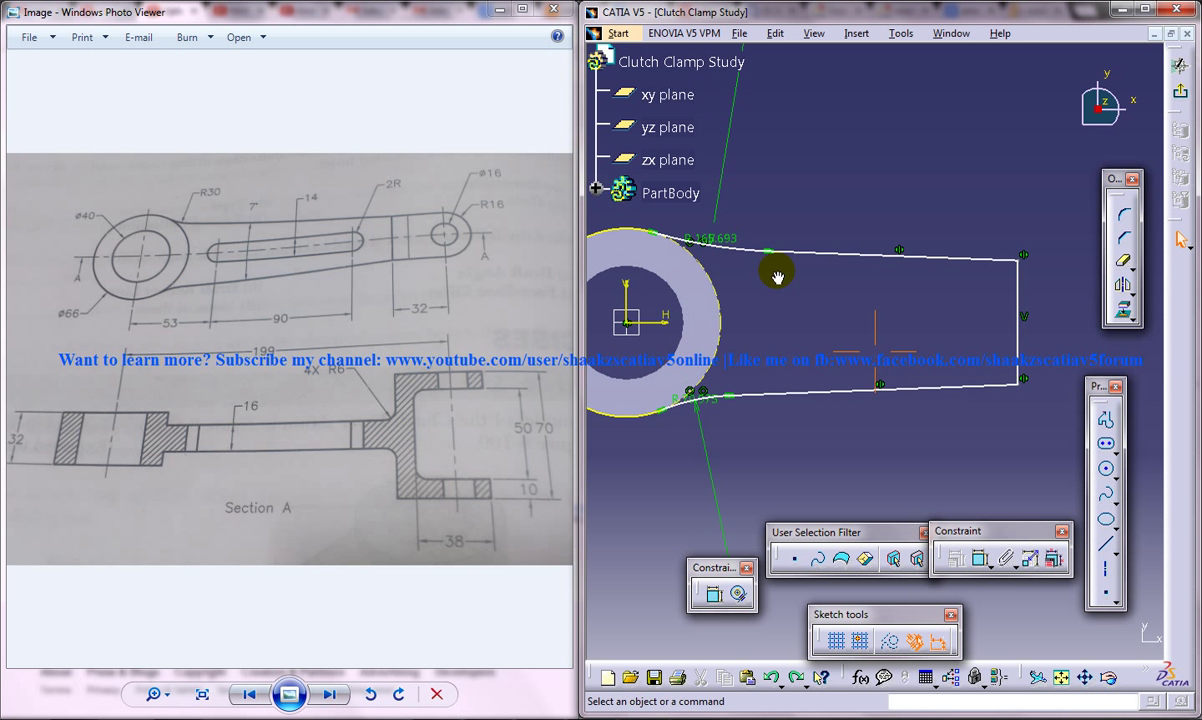
pyautogui.moveTo(778, 277)
pyautogui.mouseDown(button='middle')
pyautogui.moveTo(798, 350)
pyautogui.moveTo(778, 322)
pyautogui.mouseUp(button='middle')
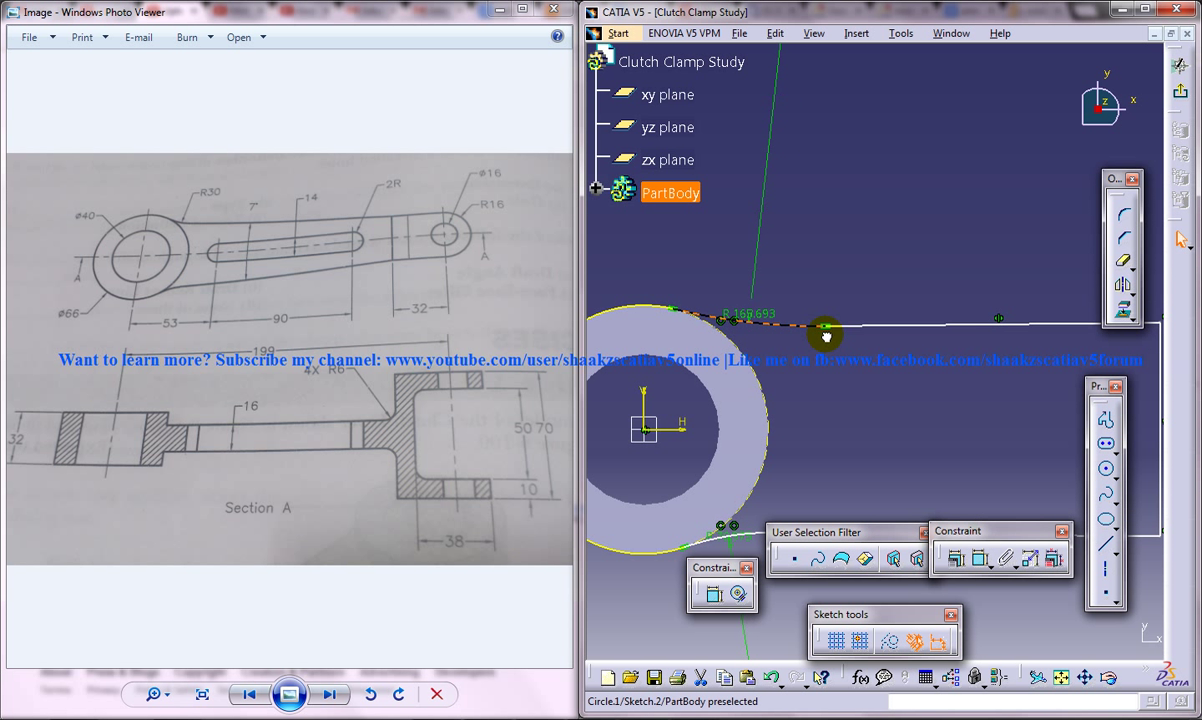
pyautogui.click(822, 340)
pyautogui.moveTo(826, 343)
pyautogui.mouseDown()
pyautogui.moveTo(816, 335)
pyautogui.moveTo(840, 335)
pyautogui.mouseUp()
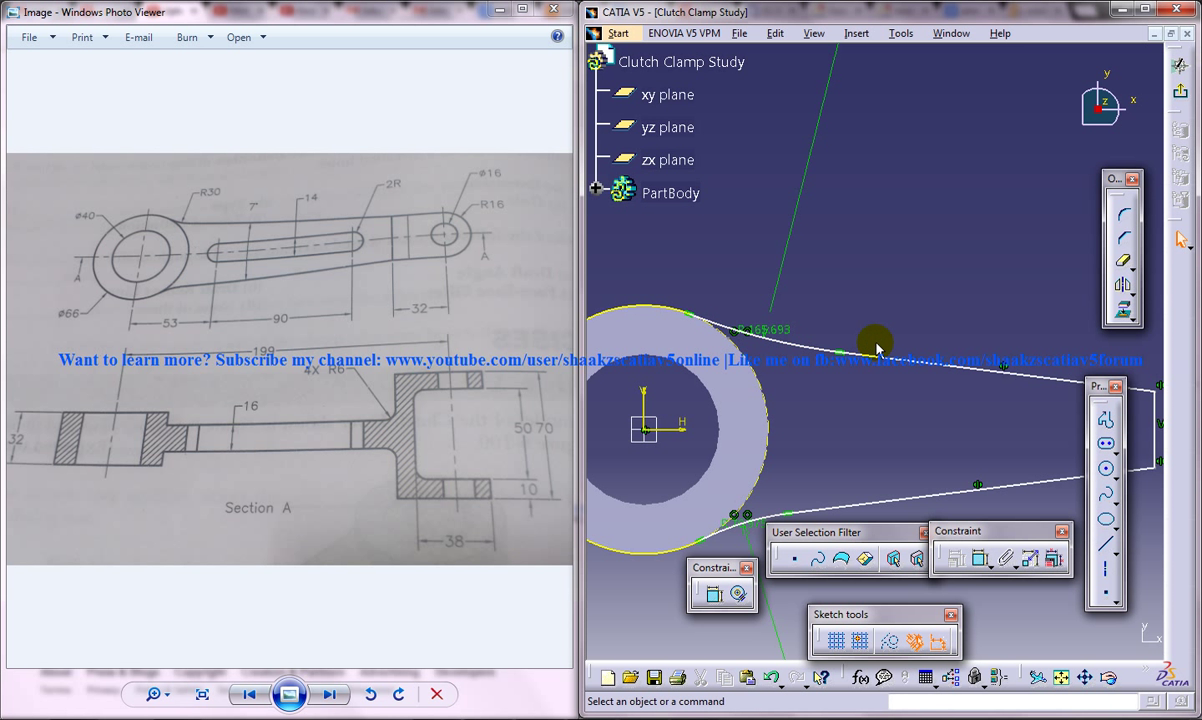
# Step: Undo the reshaping together with the corners between the ring circle and both sloped lines
pyautogui.hotkey('ctrl', 'z')
pyautogui.hotkey('ctrl', 'z')
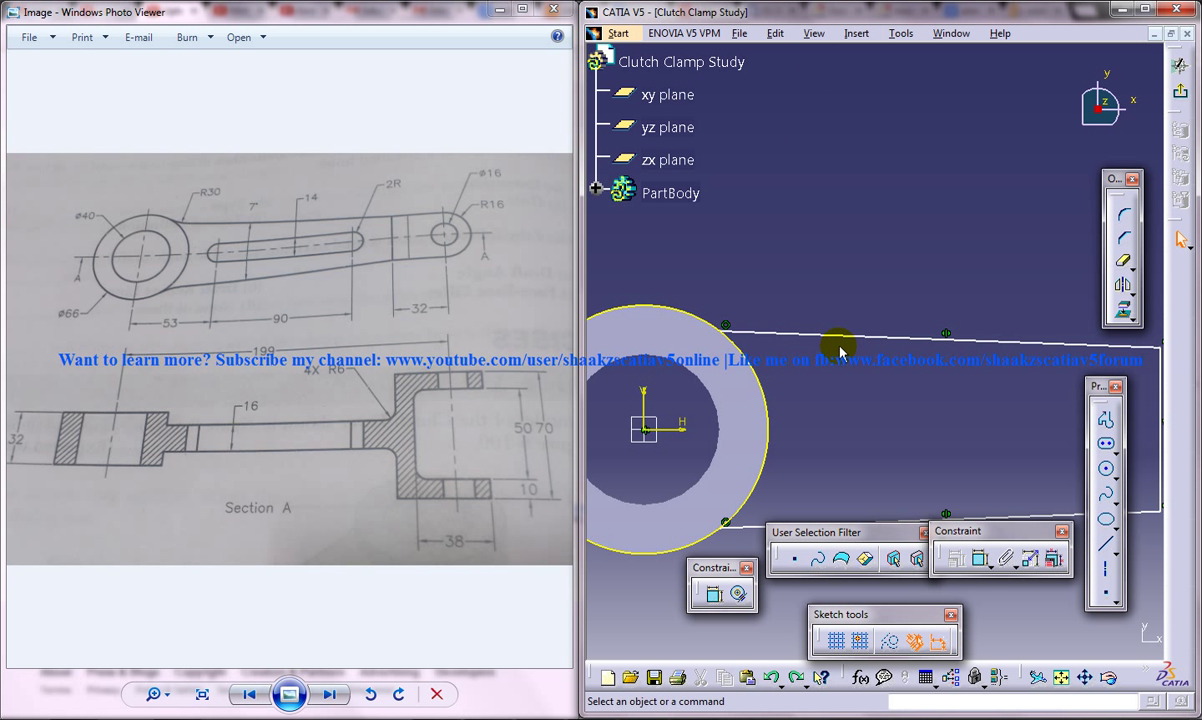
pyautogui.moveTo(840, 352)
pyautogui.mouseDown(button='middle')
pyautogui.moveTo(814, 366)
pyautogui.moveTo(832, 372)
pyautogui.mouseUp(button='middle')
pyautogui.click(983, 564)
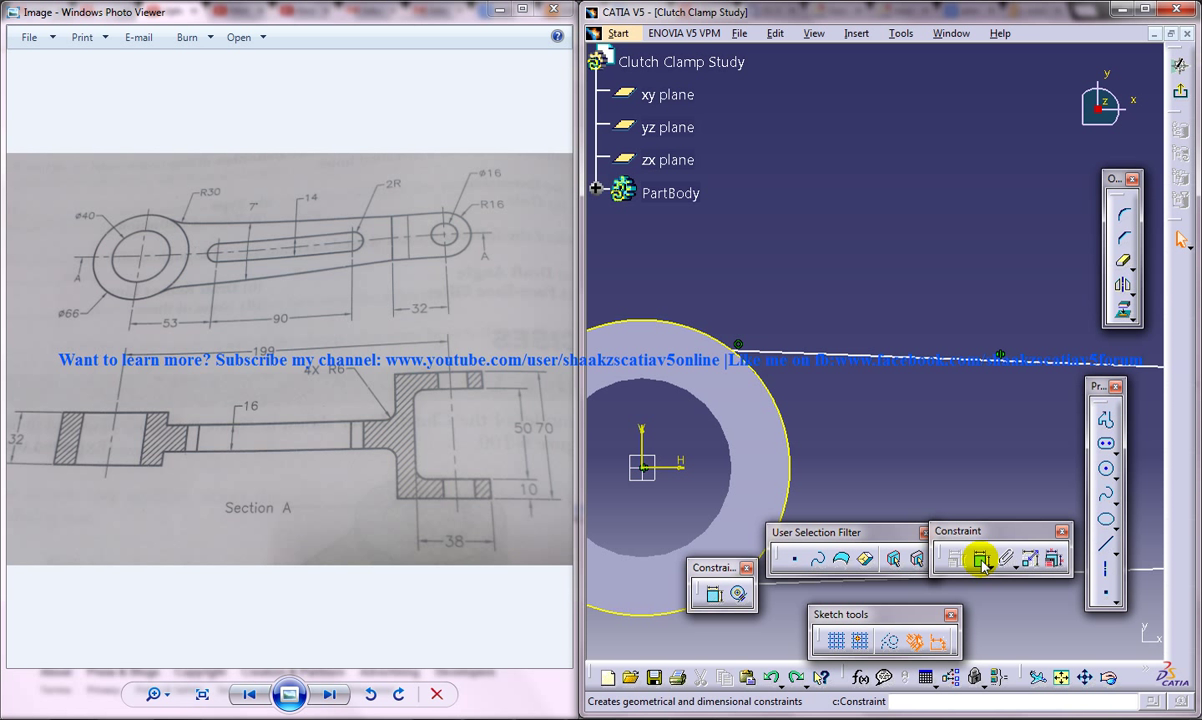
pyautogui.click(901, 33)
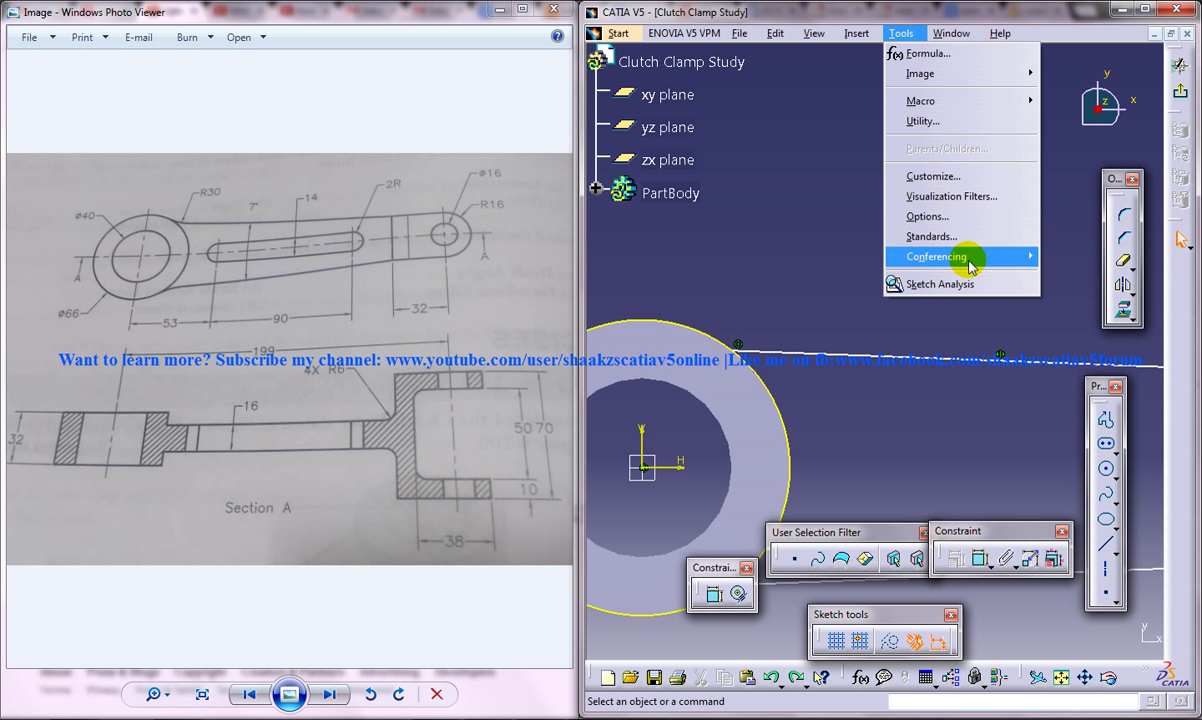
pyautogui.click(806, 155)
pyautogui.moveTo(909, 250)
pyautogui.mouseDown(button='middle')
pyautogui.moveTo(919, 274)
pyautogui.moveTo(835, 219)
pyautogui.mouseUp(button='middle')
pyautogui.moveTo(946, 266); pyautogui.dragTo(942, 296, button='middle')
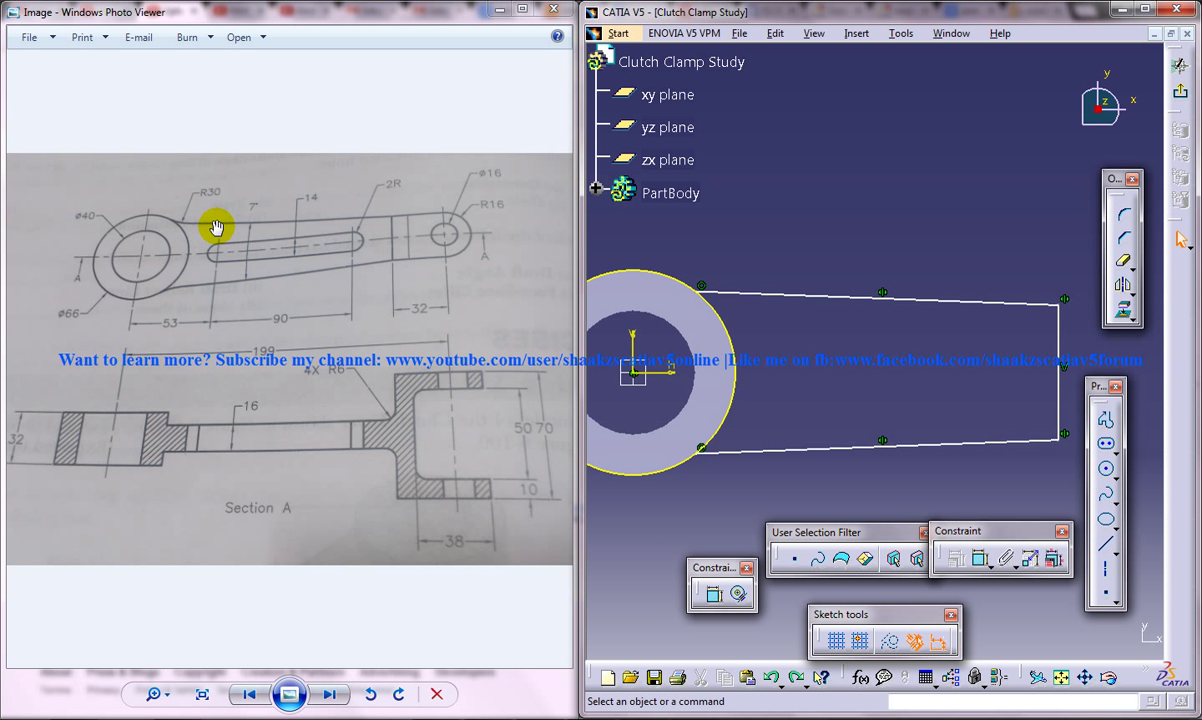
# Step: Constrain the distance between the vertical axis and the arm's vertical end line to 199-32, giving 167 mm
pyautogui.click(980, 558)
pyautogui.click(1057, 394)
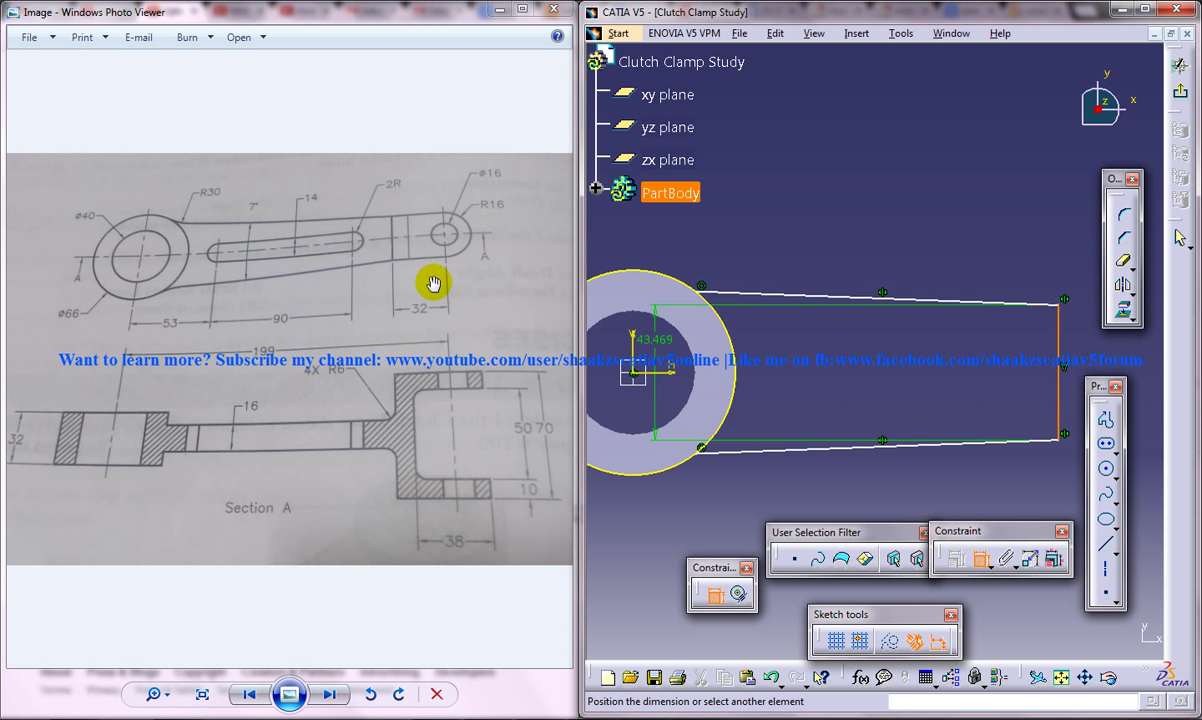
pyautogui.click(638, 340)
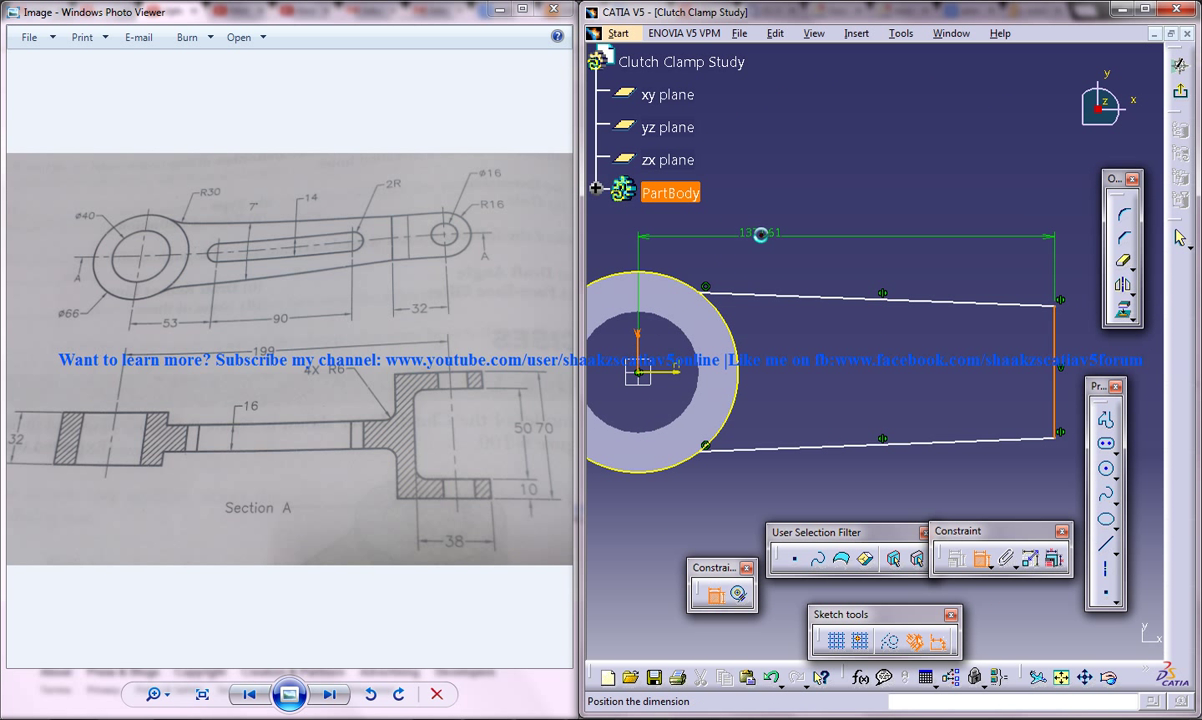
pyautogui.doubleClick(760, 234)
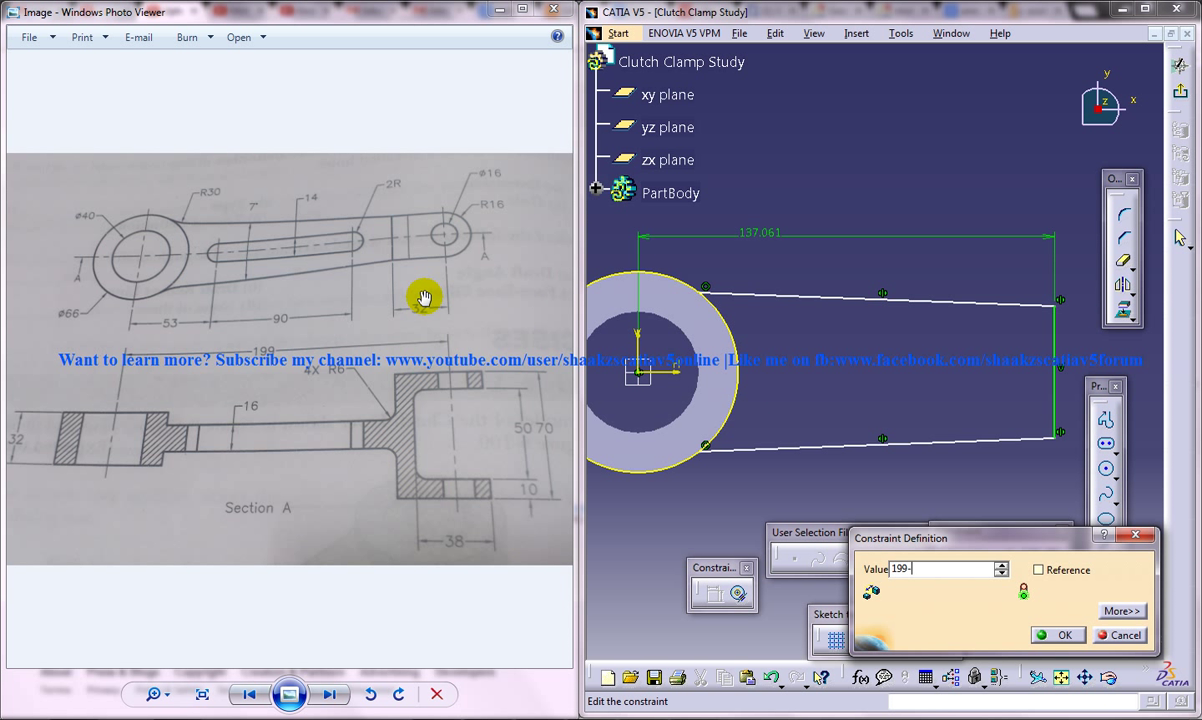
pyautogui.press('Return')
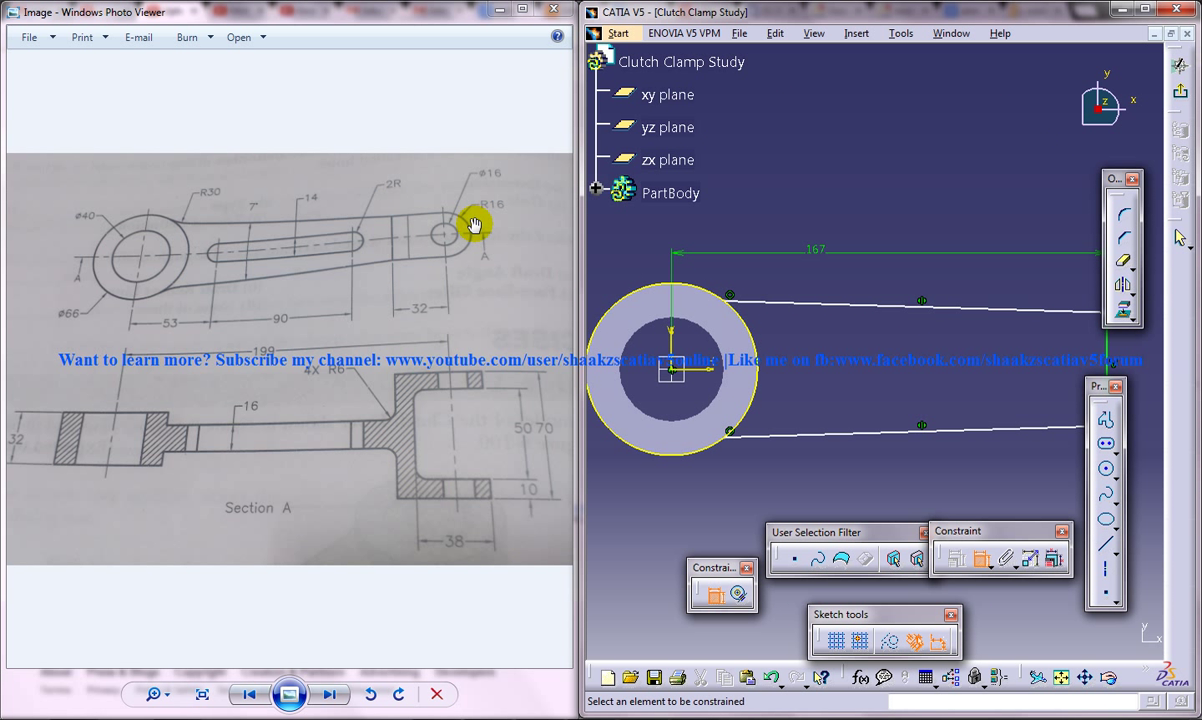
# Step: Dimension the length of the arm's vertical end line and set it to 32 mm
pyautogui.moveTo(985, 363); pyautogui.dragTo(808, 333, button='middle')
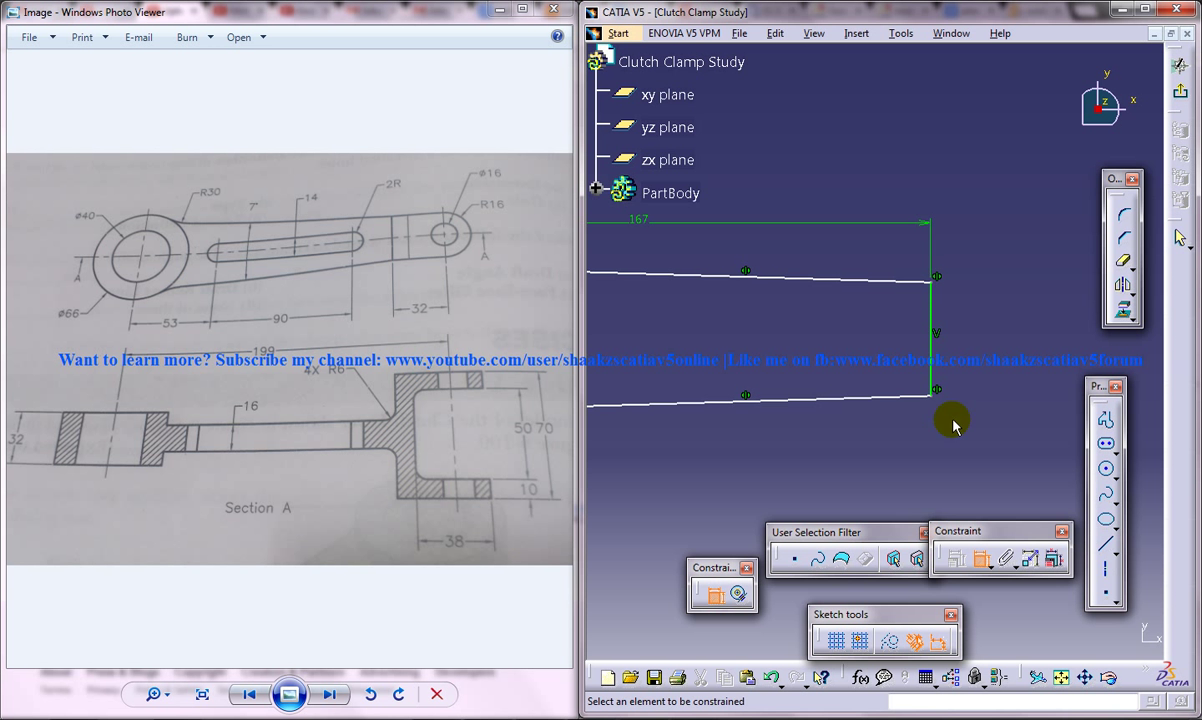
pyautogui.click(935, 356)
pyautogui.doubleClick(987, 344)
pyautogui.write('32')
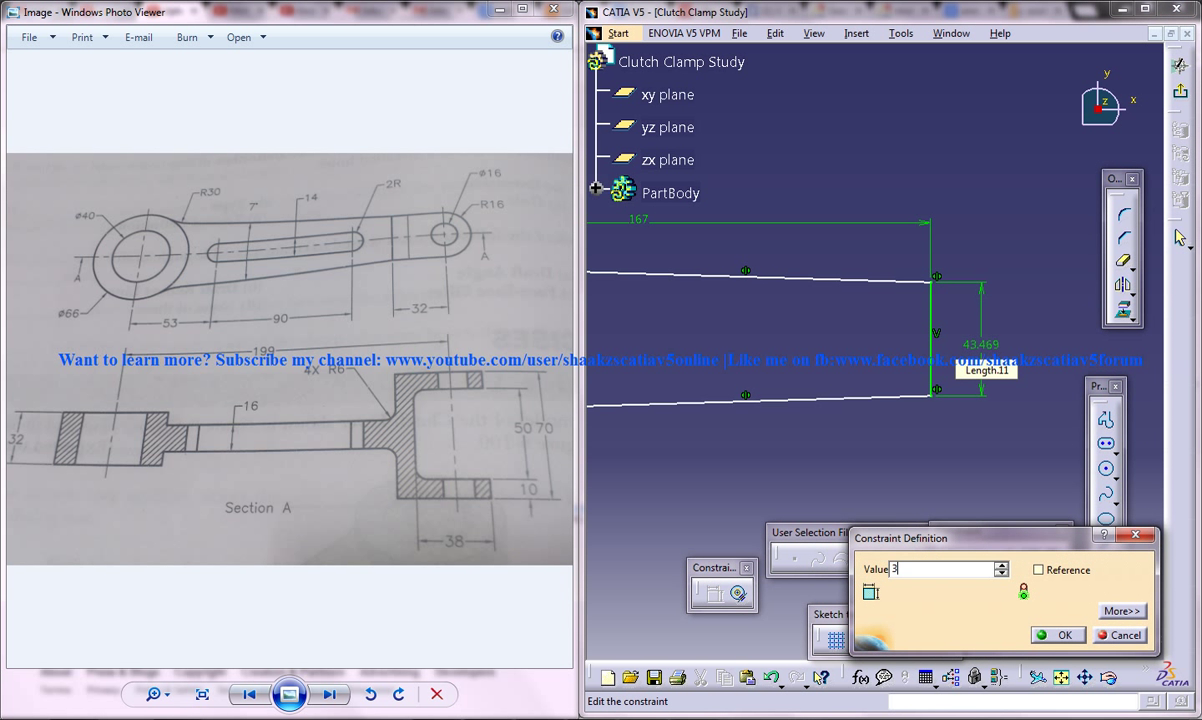
pyautogui.press('Return')
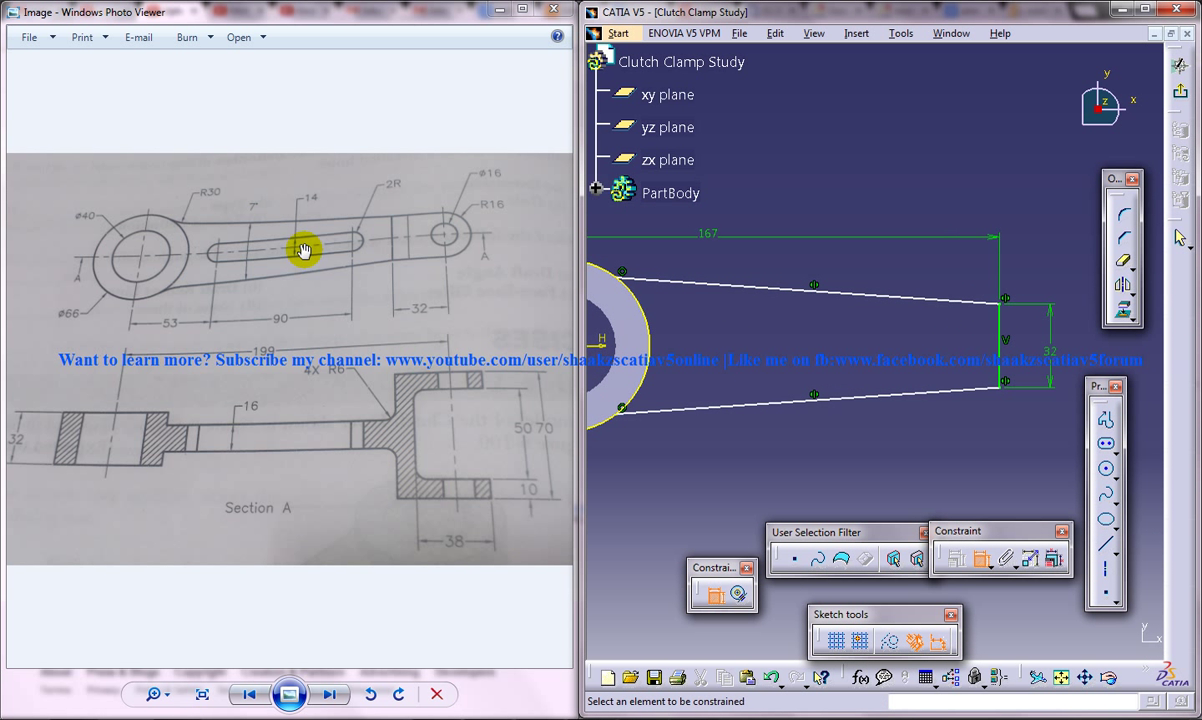
# Step: Constrain the angle between the upper and lower sloped lines to 7 degrees
pyautogui.click(789, 299)
pyautogui.click(782, 396)
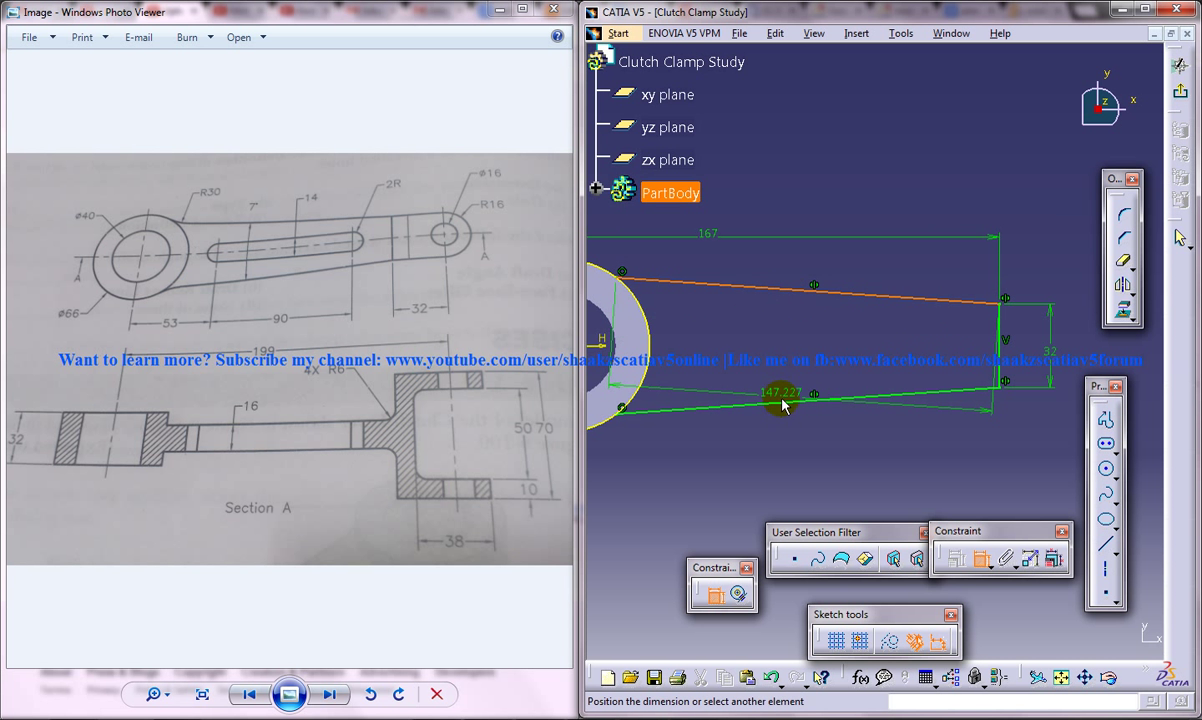
pyautogui.click(778, 362)
pyautogui.doubleClick(778, 355)
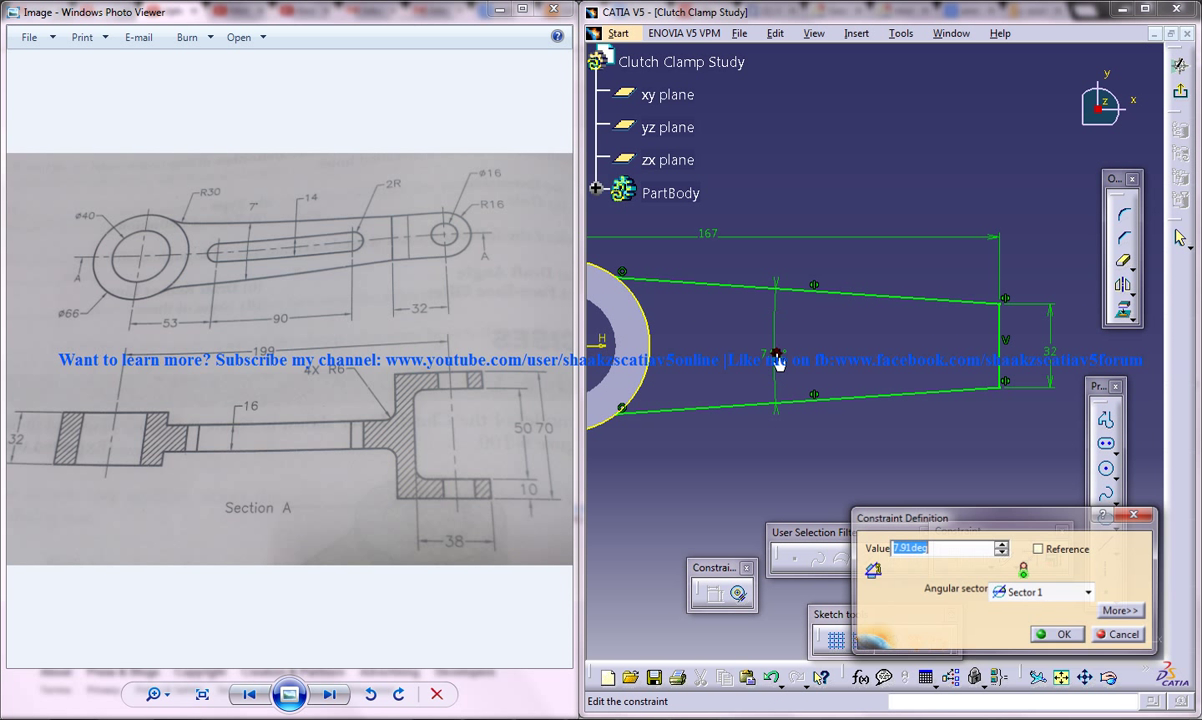
pyautogui.write('7')
pyautogui.press('Return')
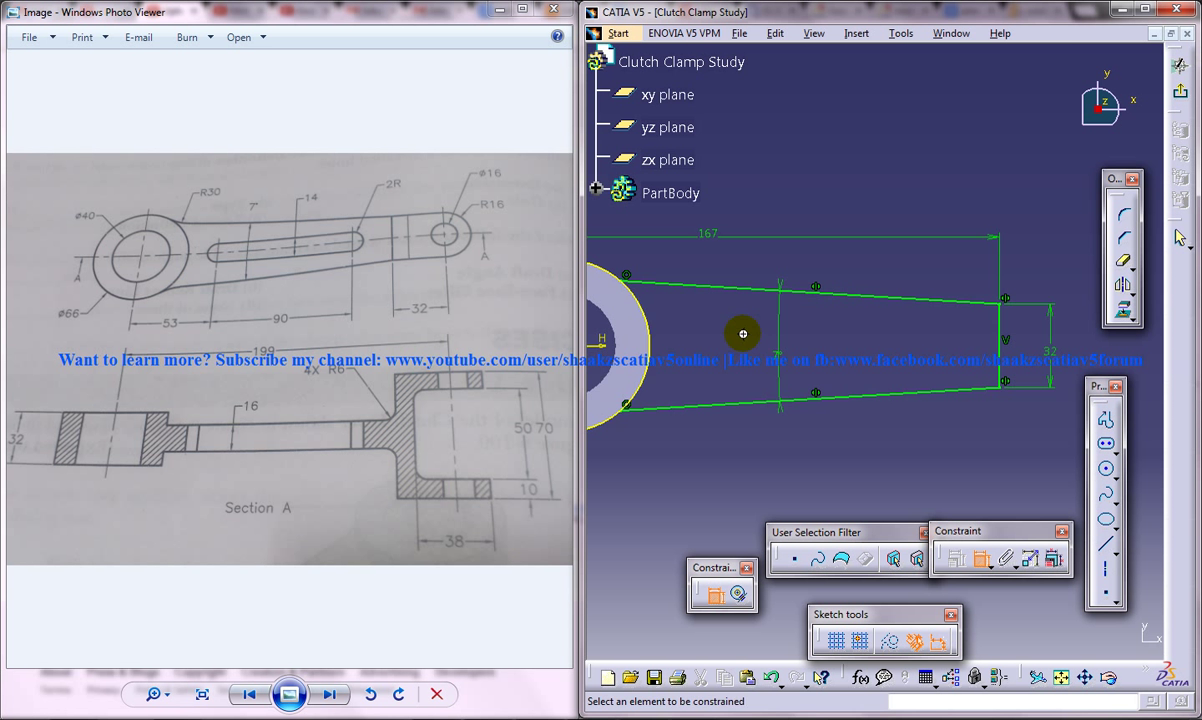
# Step: Add a corner between the ring's projected outer circle and the upper sloped line, and set its radius to 30 mm
pyautogui.moveTo(740, 330)
pyautogui.mouseDown(button='middle')
pyautogui.moveTo(799, 341)
pyautogui.moveTo(763, 354)
pyautogui.moveTo(767, 338)
pyautogui.moveTo(802, 343)
pyautogui.mouseUp(button='middle')
pyautogui.click(866, 33)
pyautogui.moveTo(875, 115)
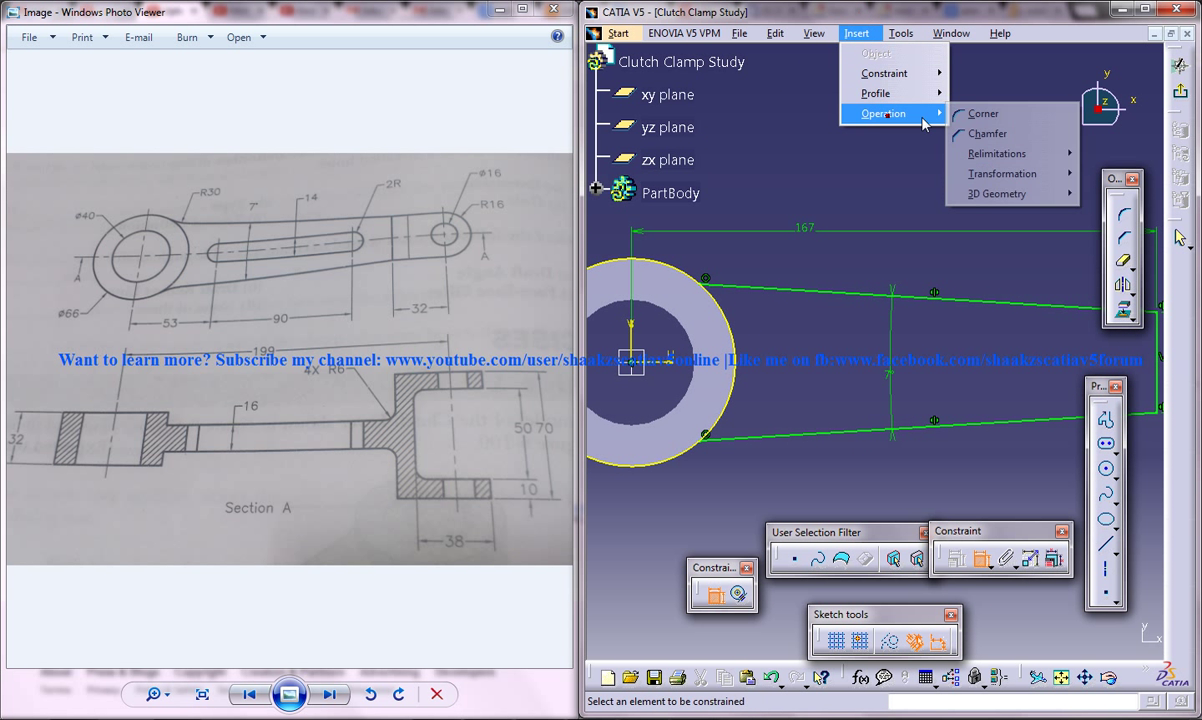
pyautogui.click(985, 113)
pyautogui.click(688, 276)
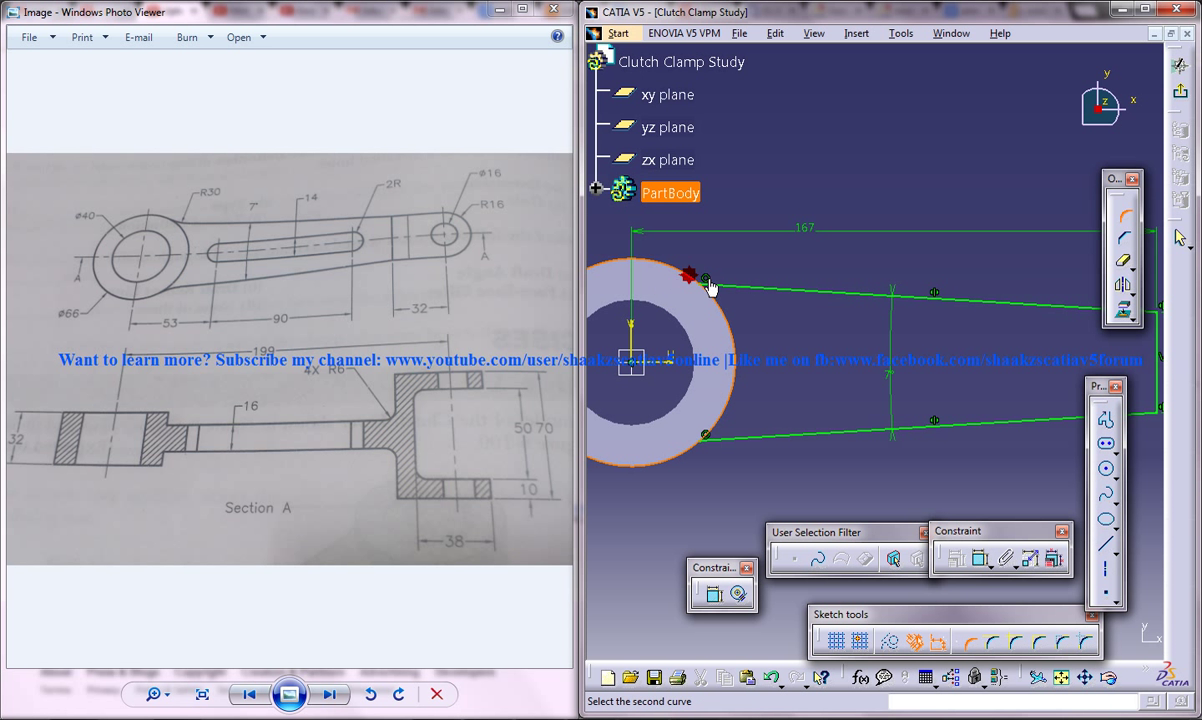
pyautogui.click(713, 290)
pyautogui.click(708, 284)
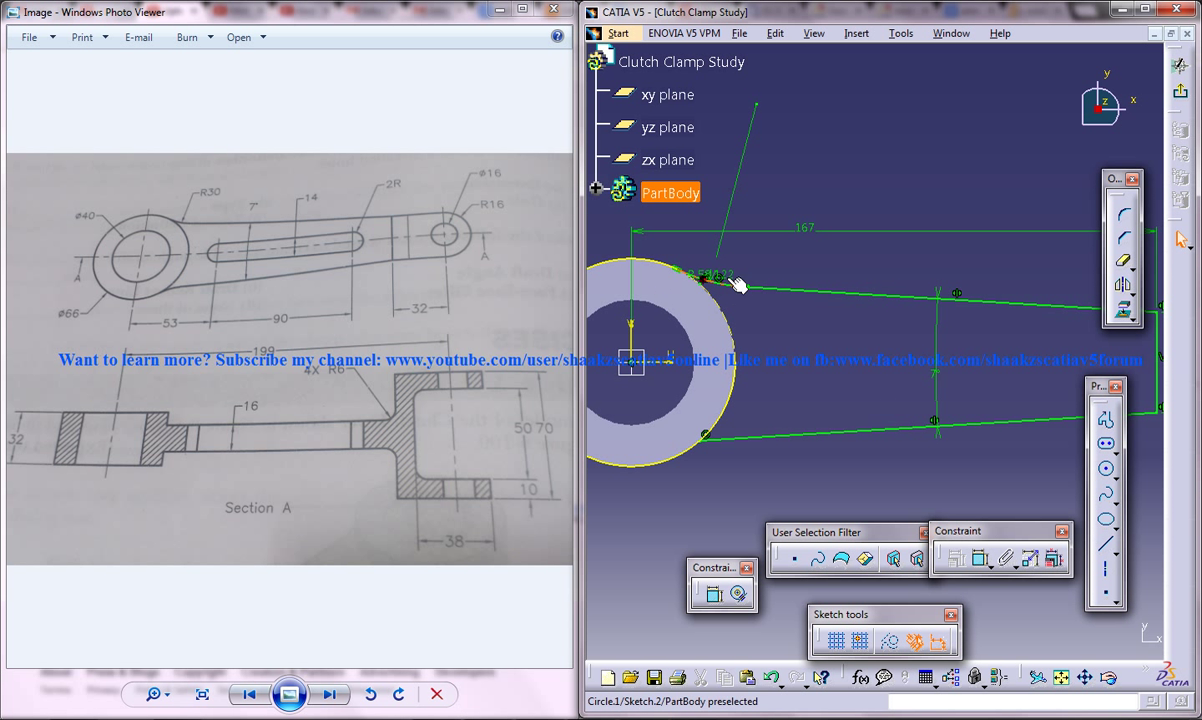
pyautogui.doubleClick(728, 271)
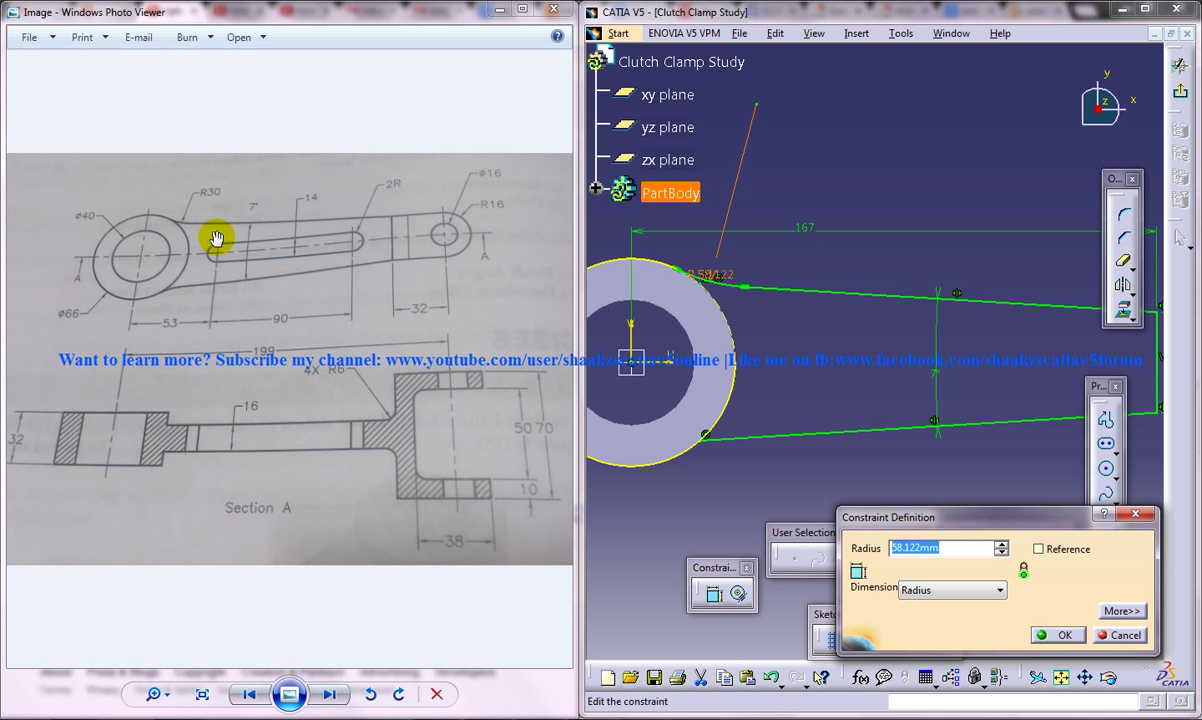
pyautogui.write('30')
pyautogui.press('Return')
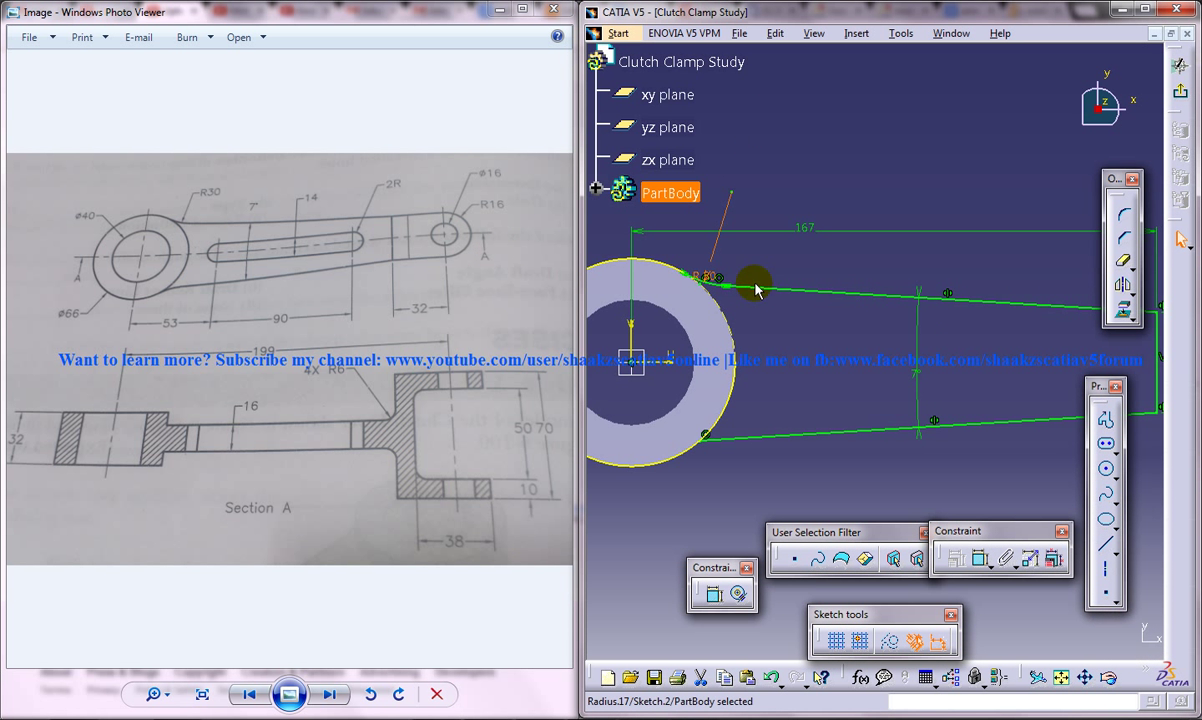
# Step: Add a corner between the ring's projected outer circle and the lower sloped line, and set its radius to 30 mm
pyautogui.moveTo(868, 385)
pyautogui.mouseDown(button='middle')
pyautogui.moveTo(912, 340)
pyautogui.moveTo(912, 306)
pyautogui.mouseUp(button='middle')
pyautogui.moveTo(781, 327)
pyautogui.mouseDown(button='middle')
pyautogui.moveTo(867, 322)
pyautogui.moveTo(873, 341)
pyautogui.mouseUp(button='middle')
pyautogui.moveTo(942, 368); pyautogui.dragTo(928, 344, button='middle')
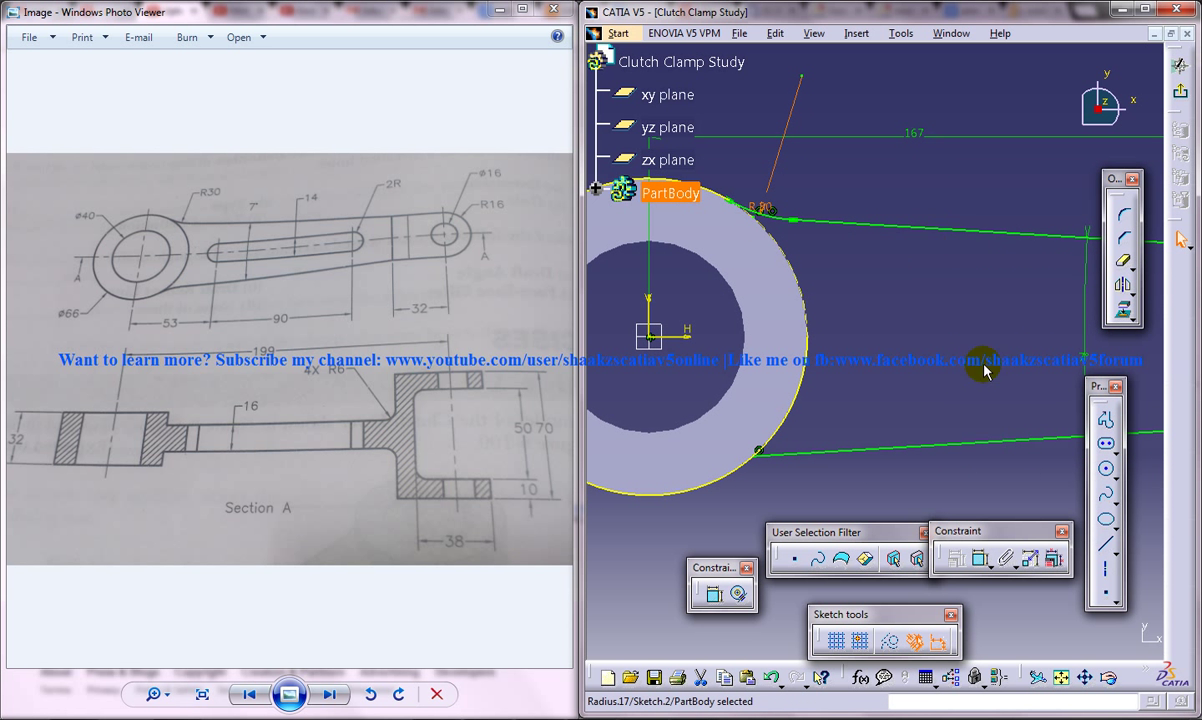
pyautogui.click(865, 34)
pyautogui.moveTo(886, 117)
pyautogui.click(968, 114)
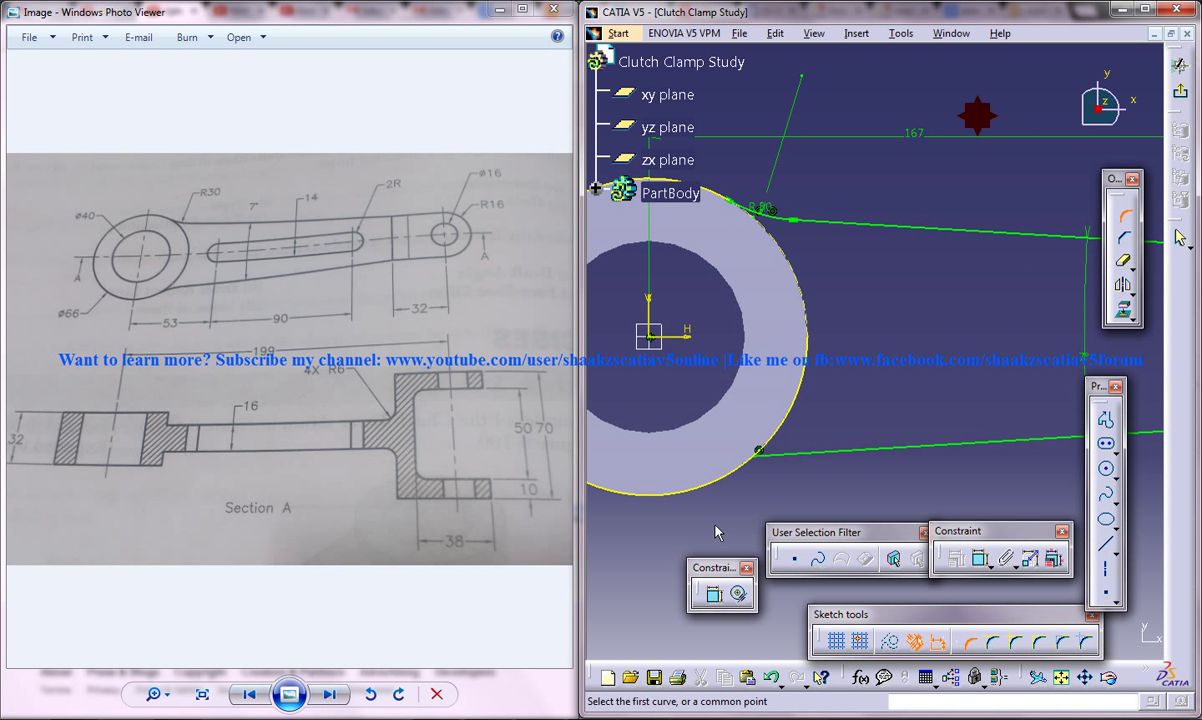
pyautogui.click(738, 467)
pyautogui.click(770, 447)
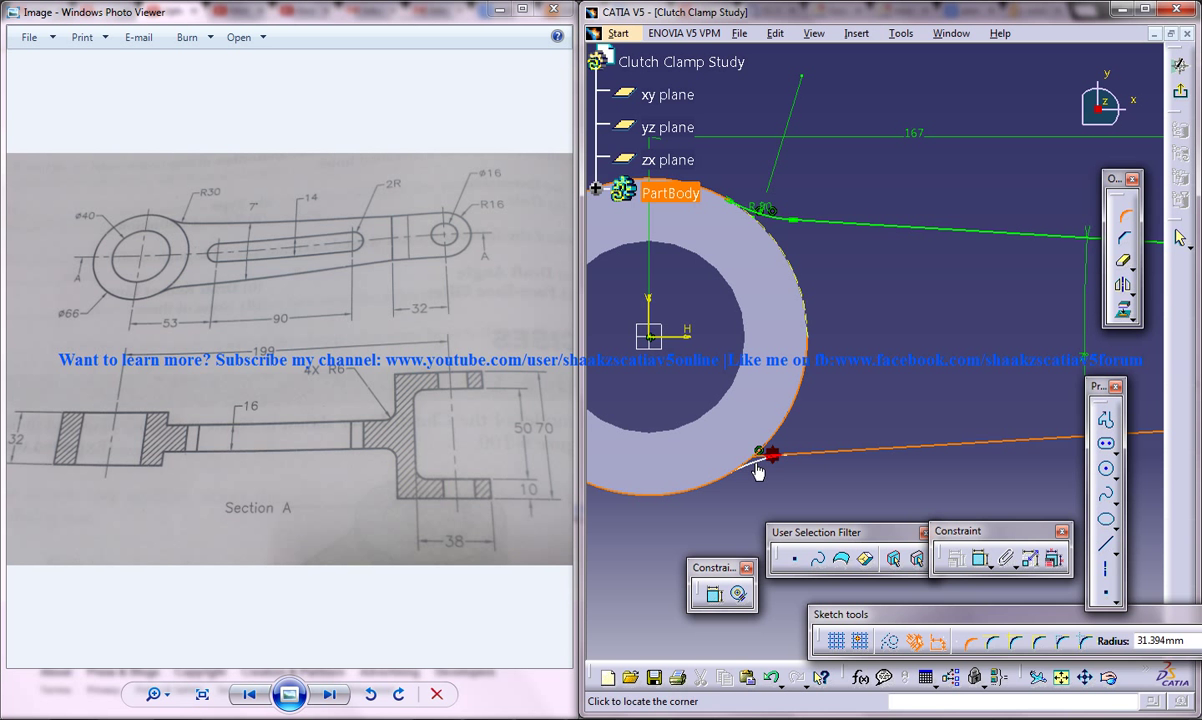
pyautogui.click(765, 463)
pyautogui.doubleClick(762, 466)
pyautogui.write('5')
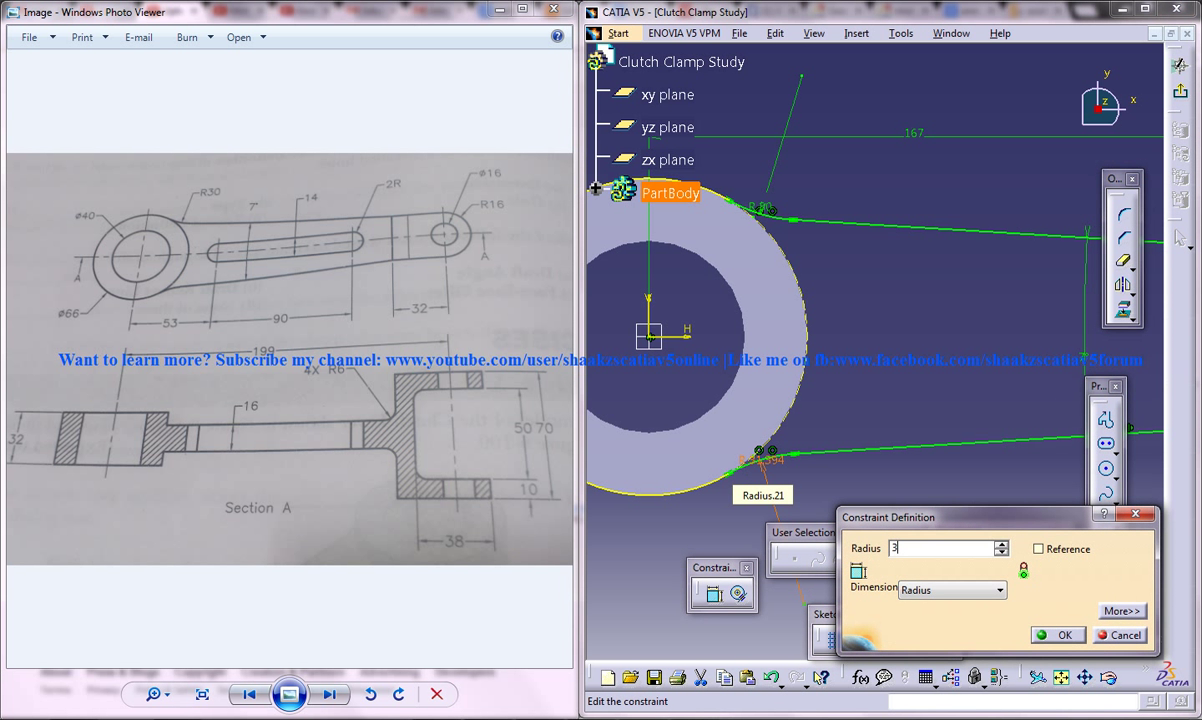
pyautogui.press('Return')
# Step: Convert the remaining solid arc of the ring's projected outer circle into a construction element
pyautogui.moveTo(881, 353); pyautogui.dragTo(891, 389, button='middle')
pyautogui.click(950, 303)
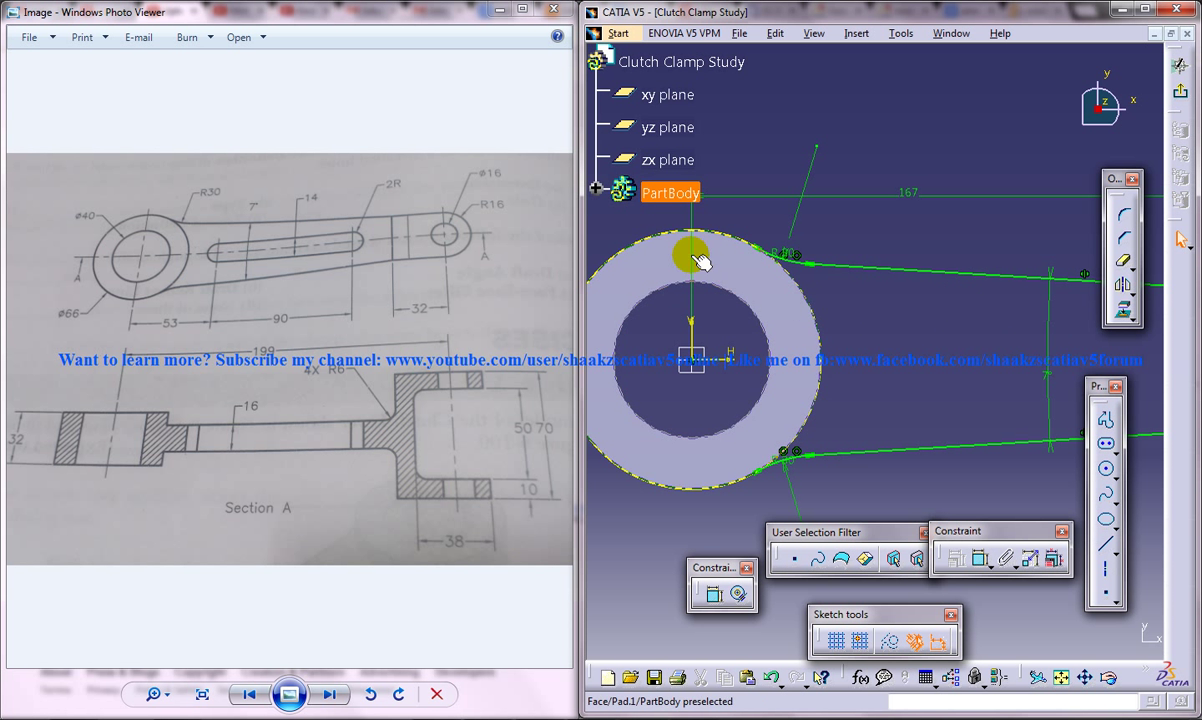
pyautogui.click(652, 234)
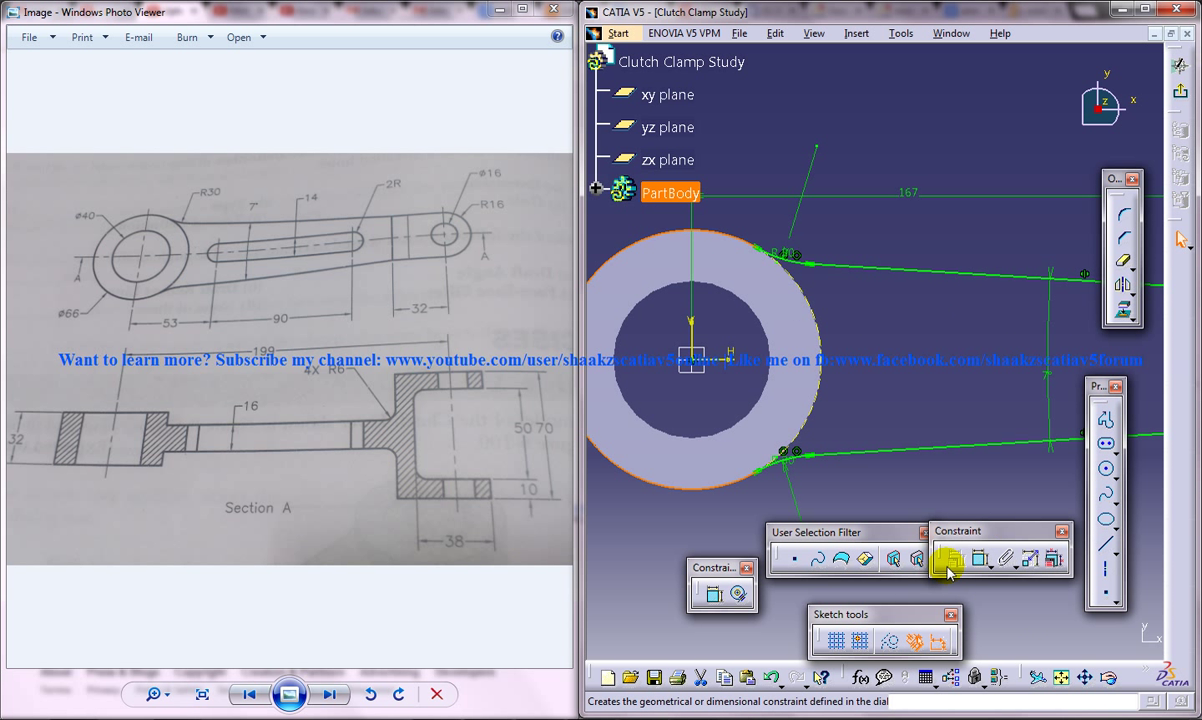
pyautogui.click(891, 645)
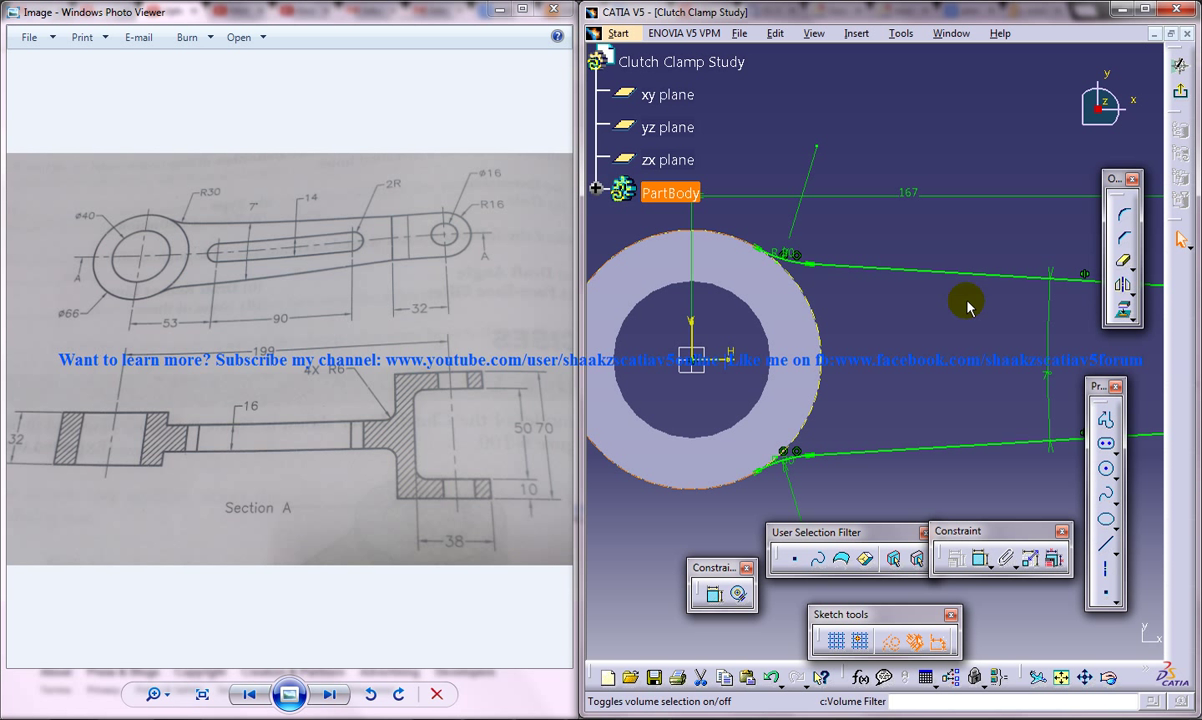
# Step: Draw a standard circle centred on the sketch origin that coincides with the ring's outer edge, about 33 mm in radius
pyautogui.click(1105, 468)
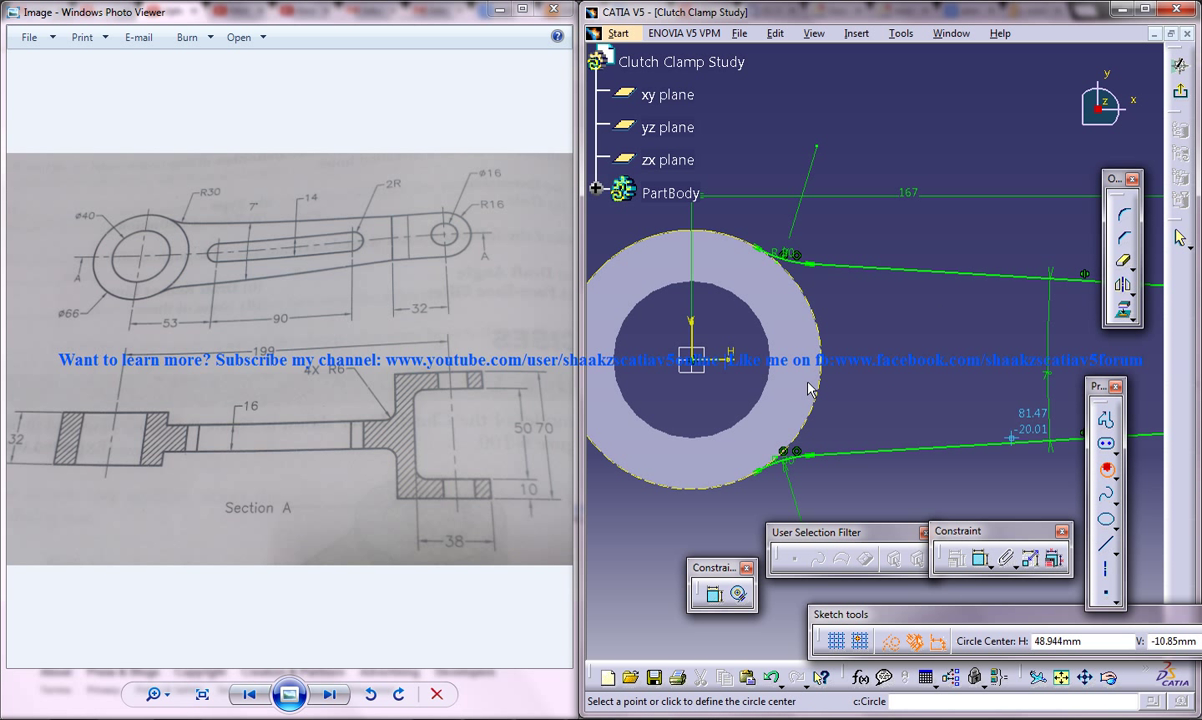
pyautogui.click(696, 366)
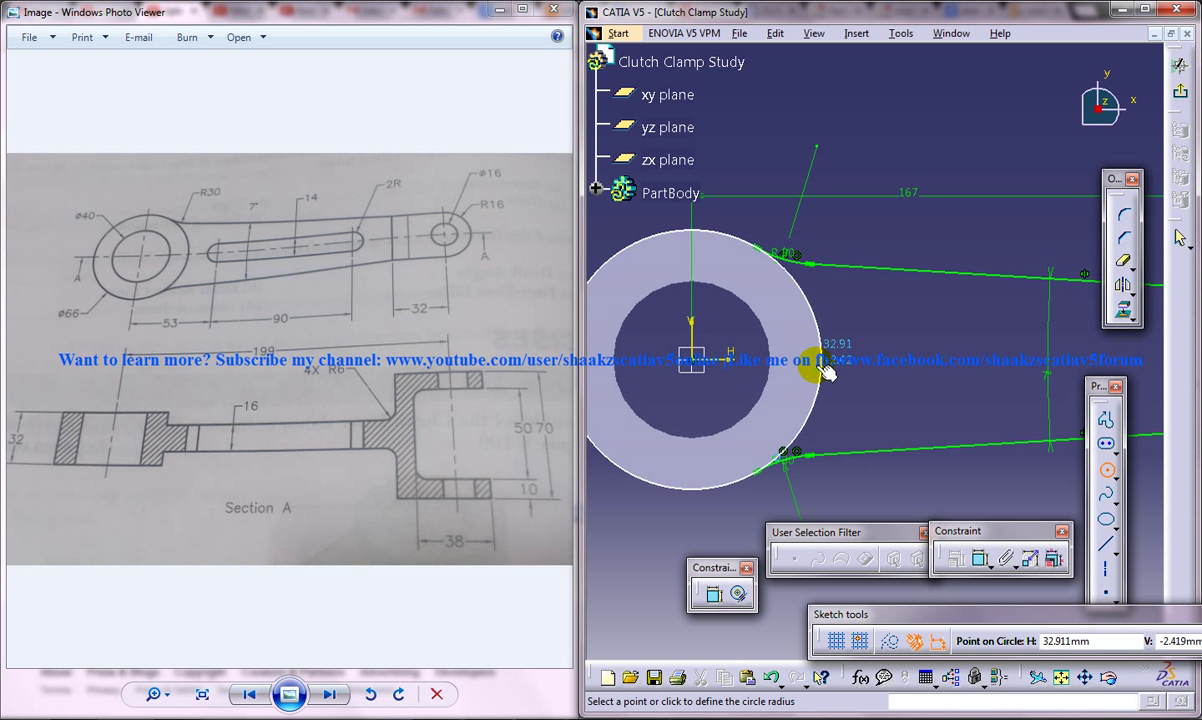
pyautogui.click(823, 358)
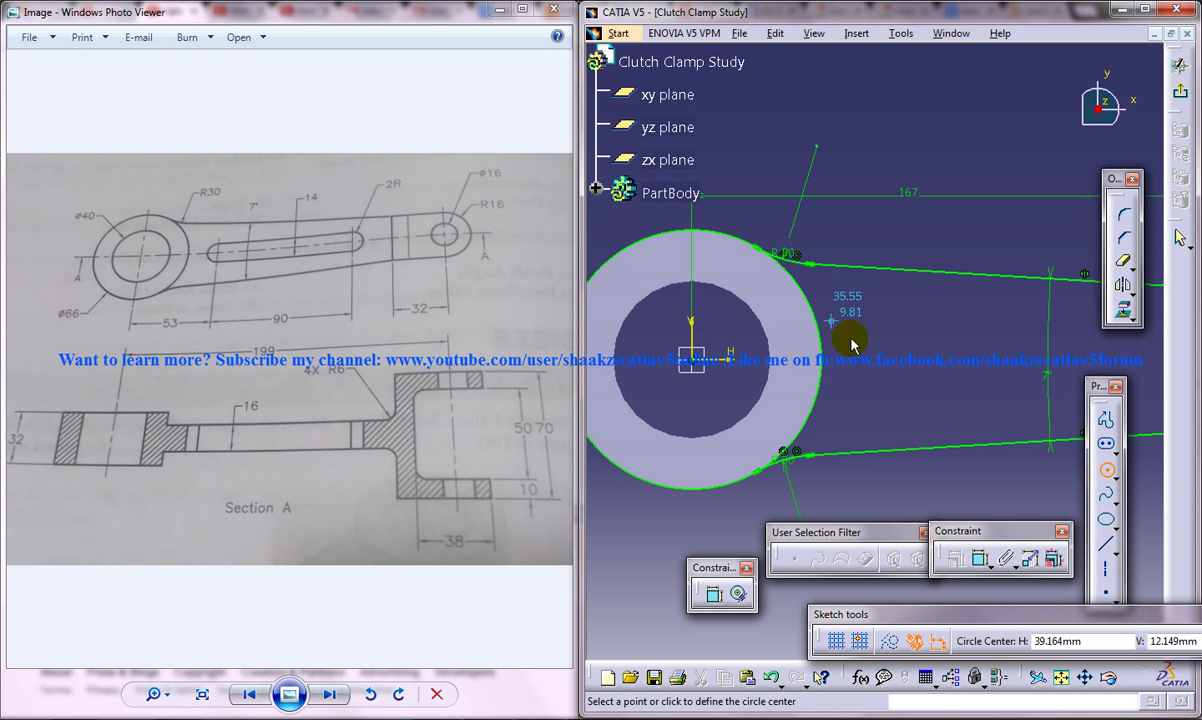
pyautogui.press('Escape')
# Step: Start Quick Trim for the ring circle and exit the tapered arm sketch
pyautogui.click(1122, 261)
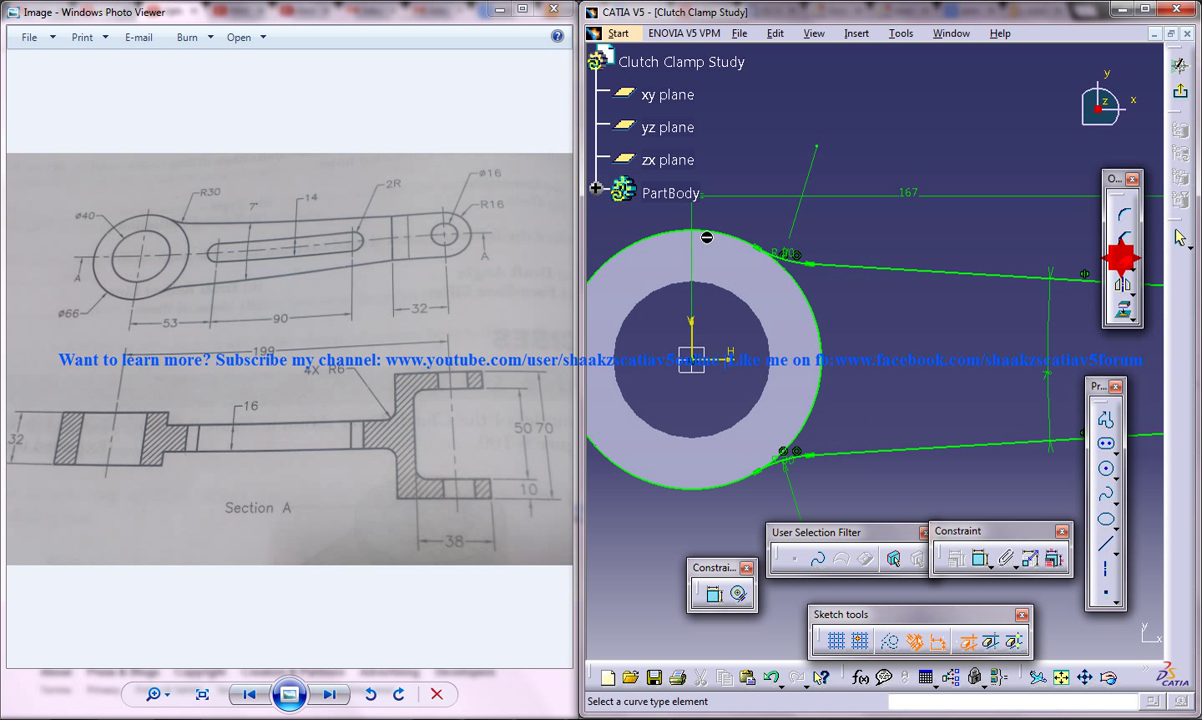
pyautogui.moveTo(923, 332)
pyautogui.keyDown('ctrl'); pyautogui.mouseDown(button='middle')
pyautogui.moveTo(757, 341)
pyautogui.moveTo(884, 353)
pyautogui.mouseUp(button='middle'); pyautogui.keyUp('ctrl')
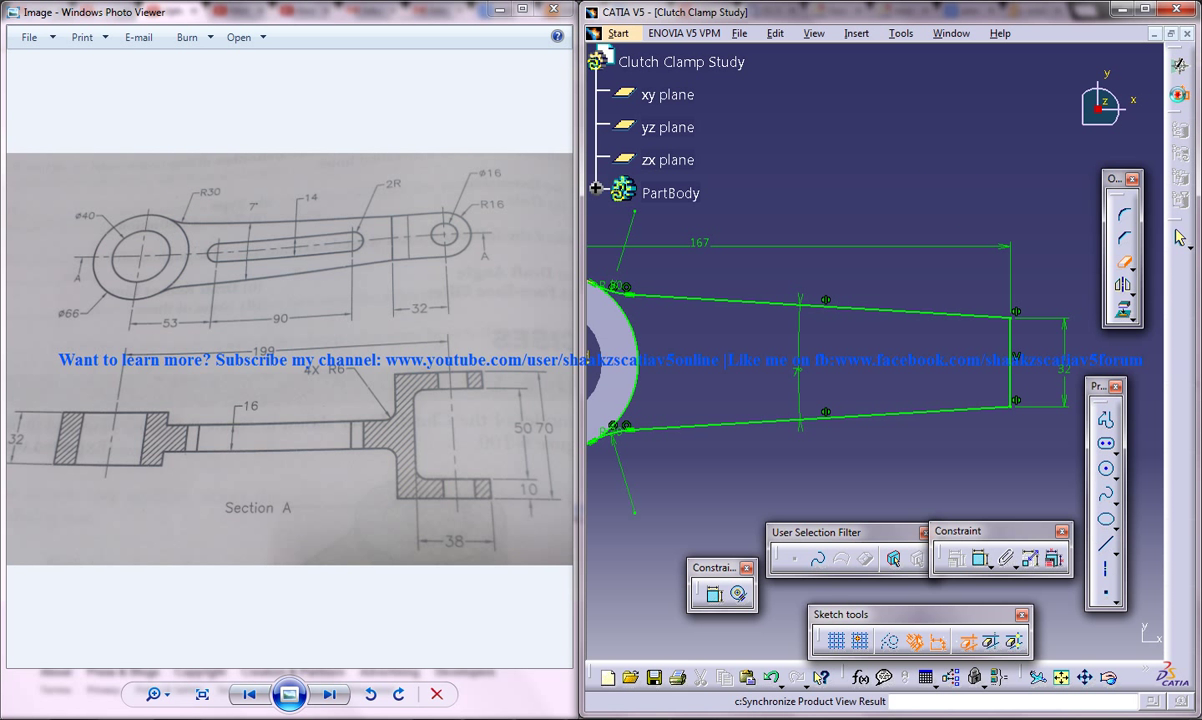
pyautogui.click(1179, 64)
pyautogui.moveTo(848, 381)
pyautogui.mouseDown(button='middle')
pyautogui.moveTo(885, 269)
pyautogui.moveTo(832, 333)
pyautogui.mouseUp(button='middle')
pyautogui.moveTo(759, 253); pyautogui.dragTo(869, 373, button='middle')
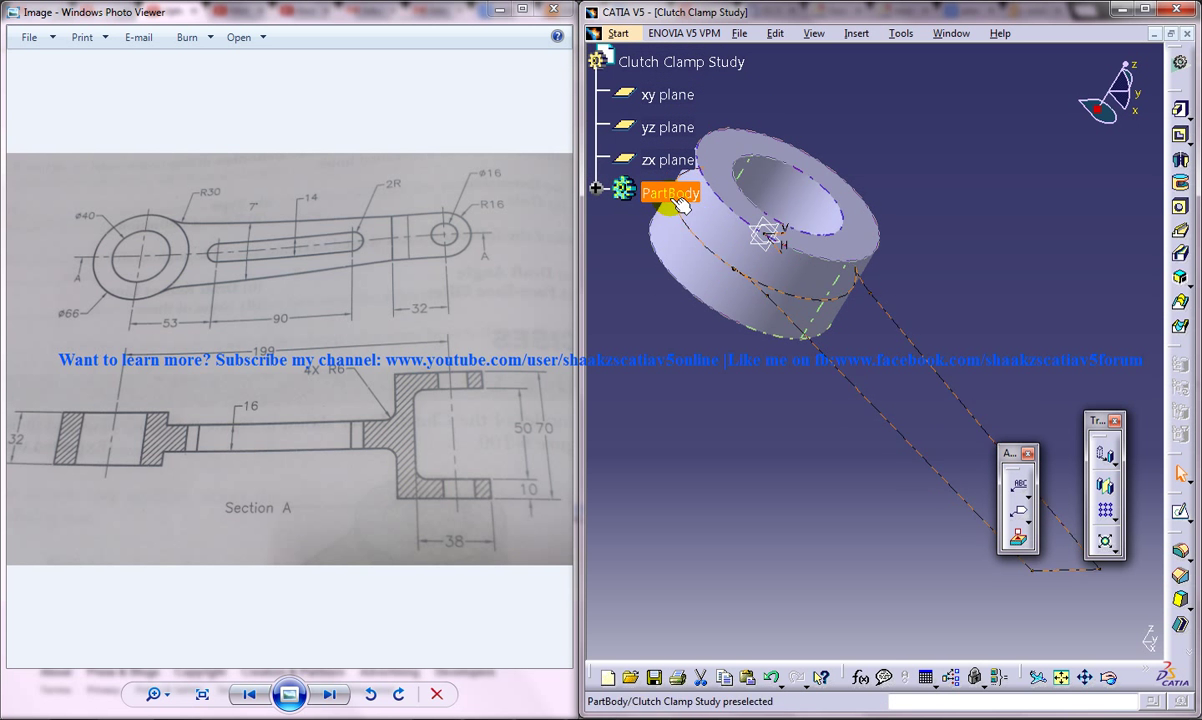
# Step: Reopen the tapered arm sketch, trim away the ring circle's outer arc on the side opposite the arm, and exit the sketch
pyautogui.click(1172, 507)
pyautogui.moveTo(846, 355); pyautogui.dragTo(852, 347, button='middle')
pyautogui.moveTo(803, 367); pyautogui.dragTo(878, 320, button='middle')
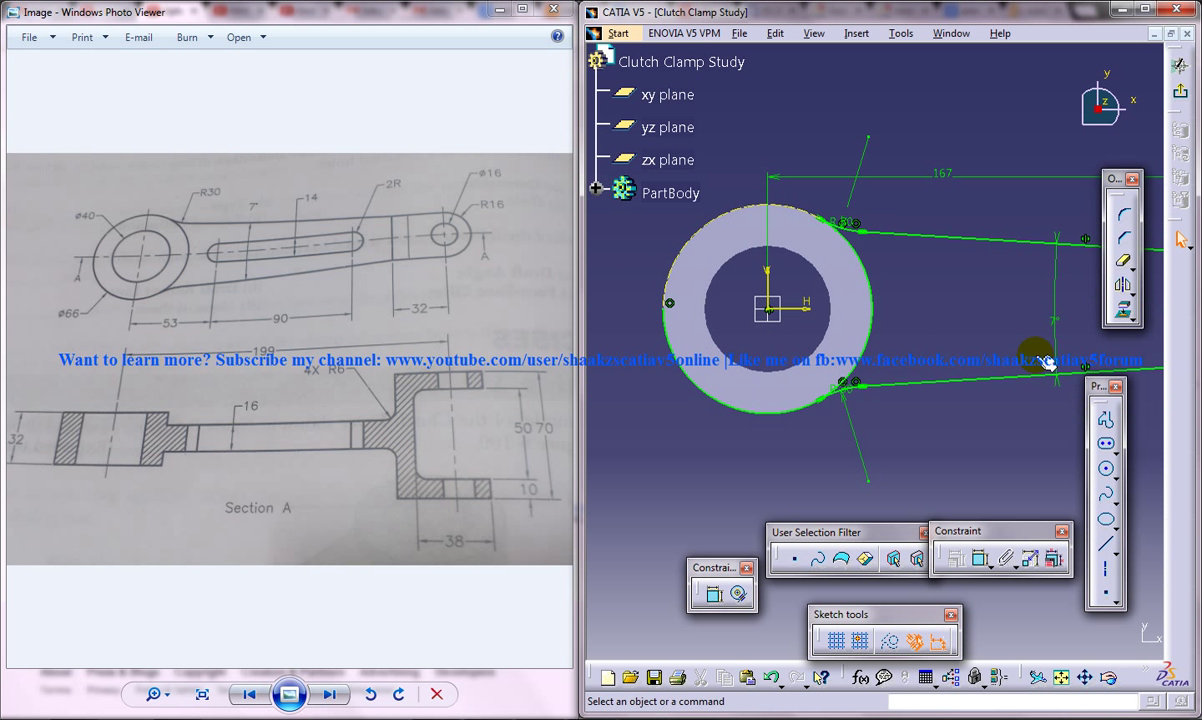
pyautogui.click(1123, 261)
pyautogui.click(673, 359)
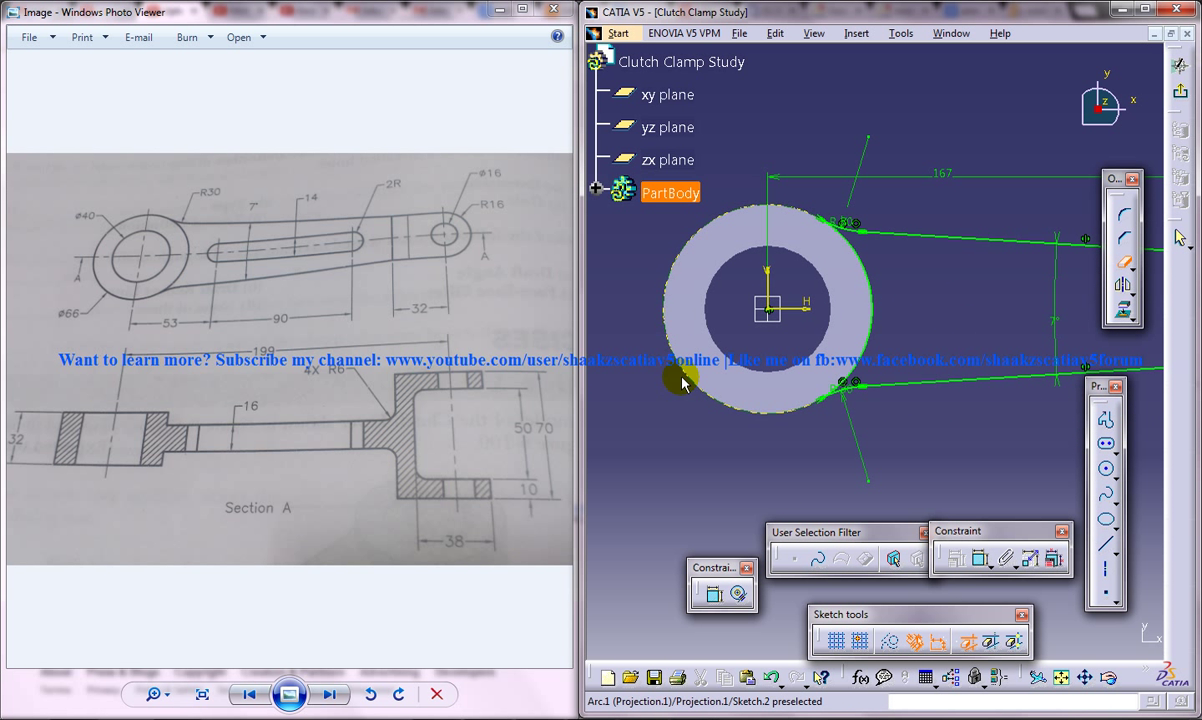
pyautogui.click(1183, 96)
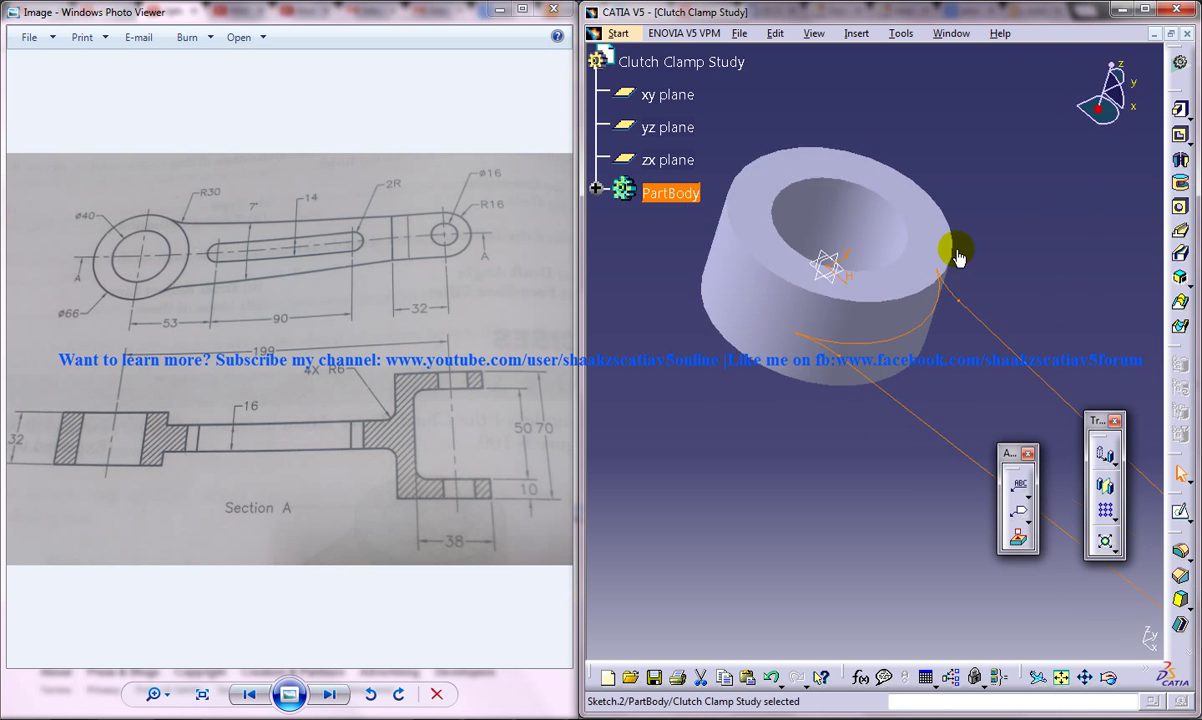
# Step: Pad the tapered arm sketch with a length of 8 mm and mirrored extent
pyautogui.click(1180, 112)
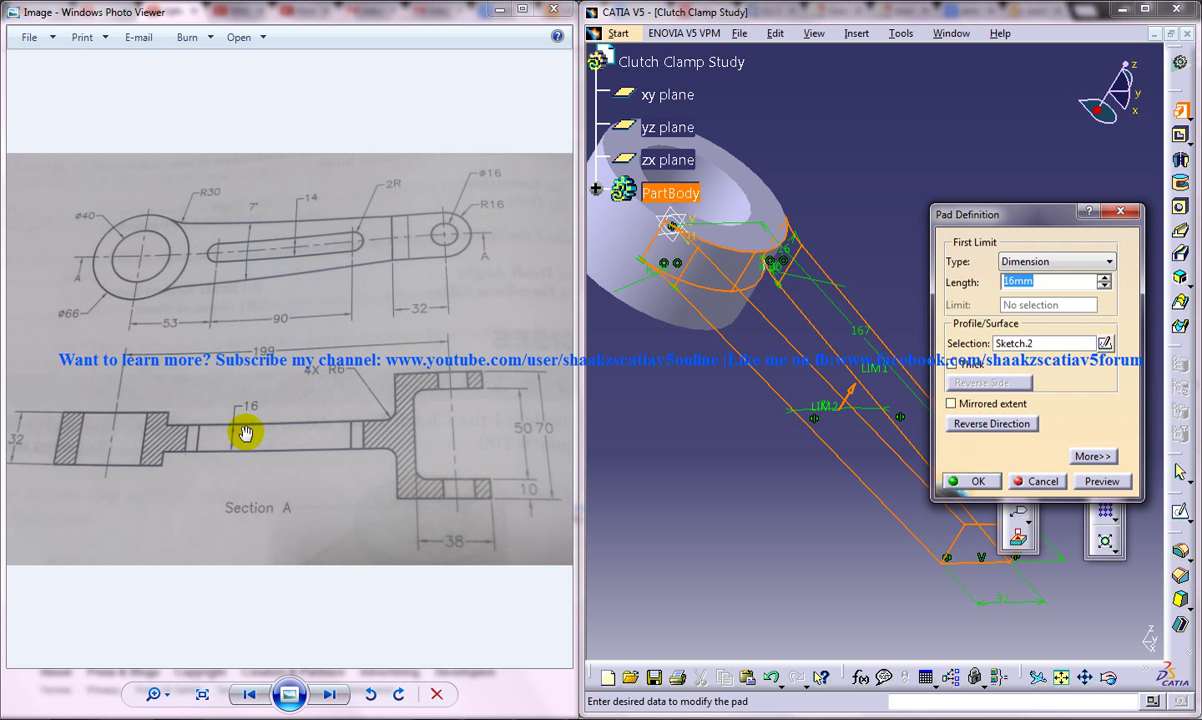
pyautogui.write('8')
pyautogui.click(951, 403)
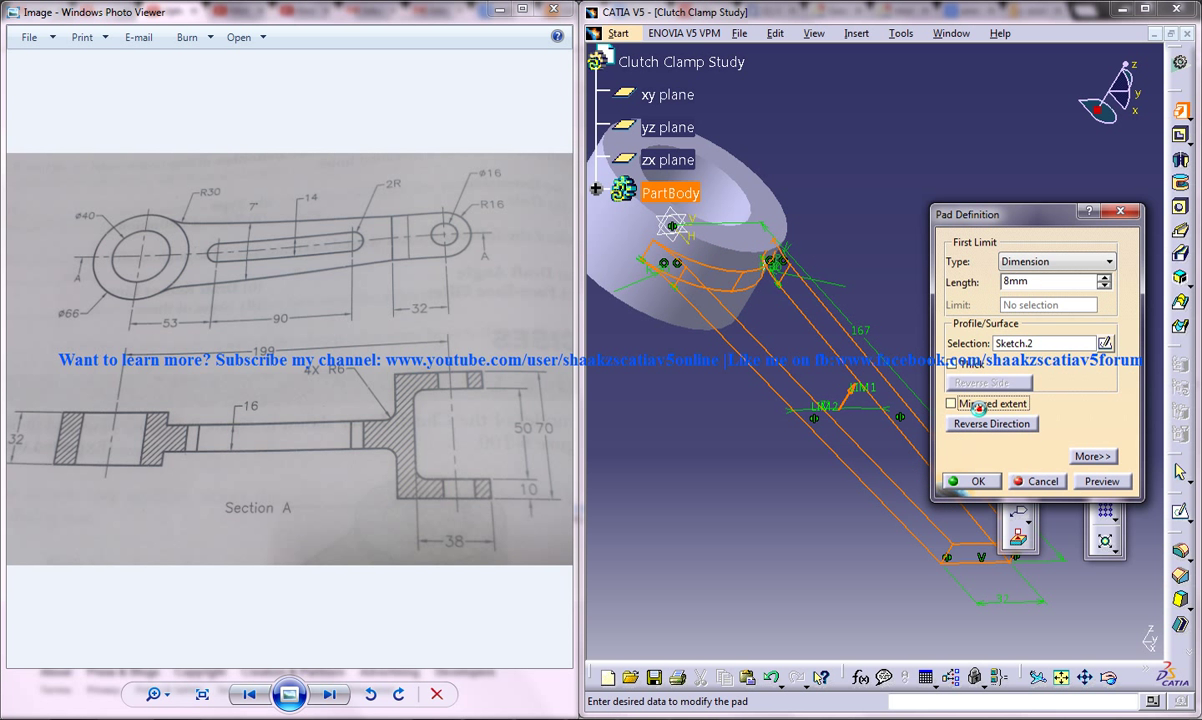
pyautogui.click(972, 481)
pyautogui.moveTo(870, 329); pyautogui.dragTo(760, 430, button='middle')
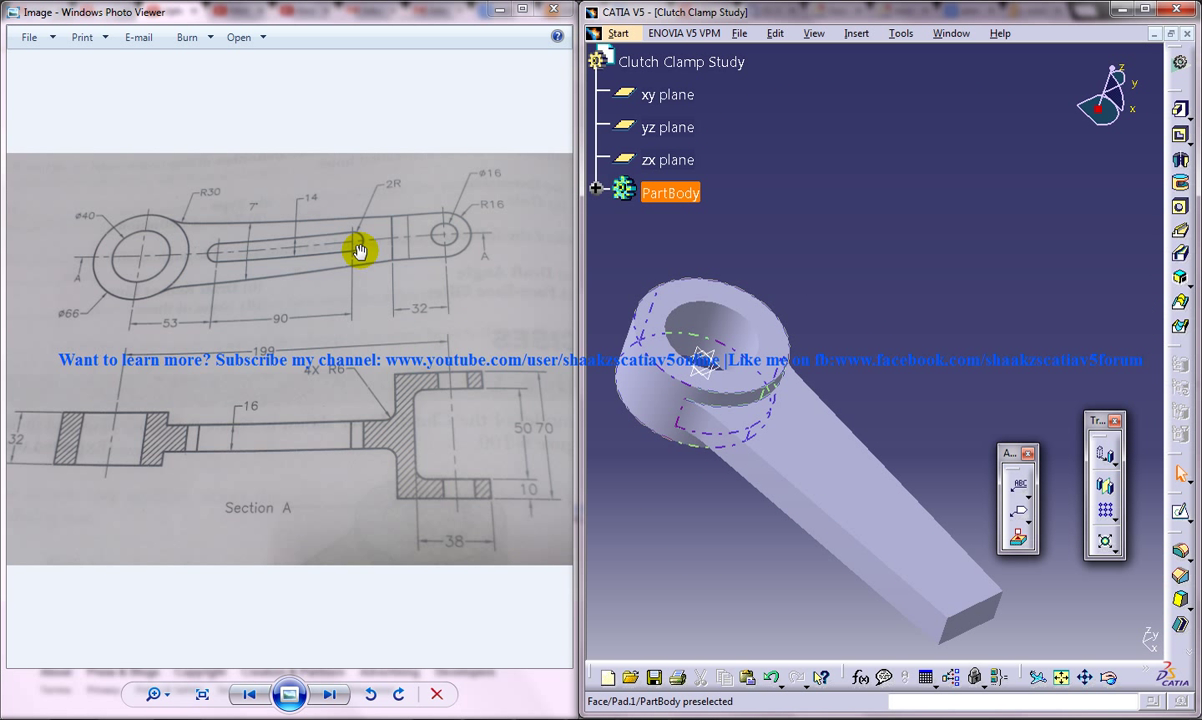
pyautogui.moveTo(824, 515); pyautogui.dragTo(733, 422, button='middle')
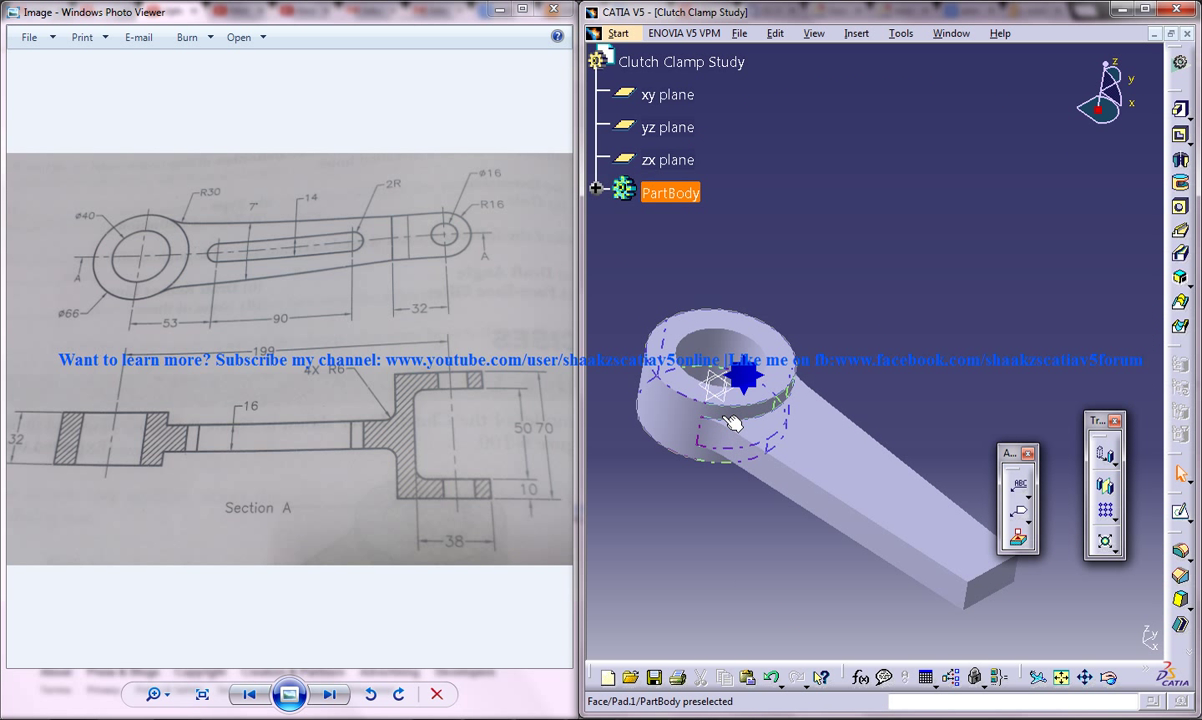